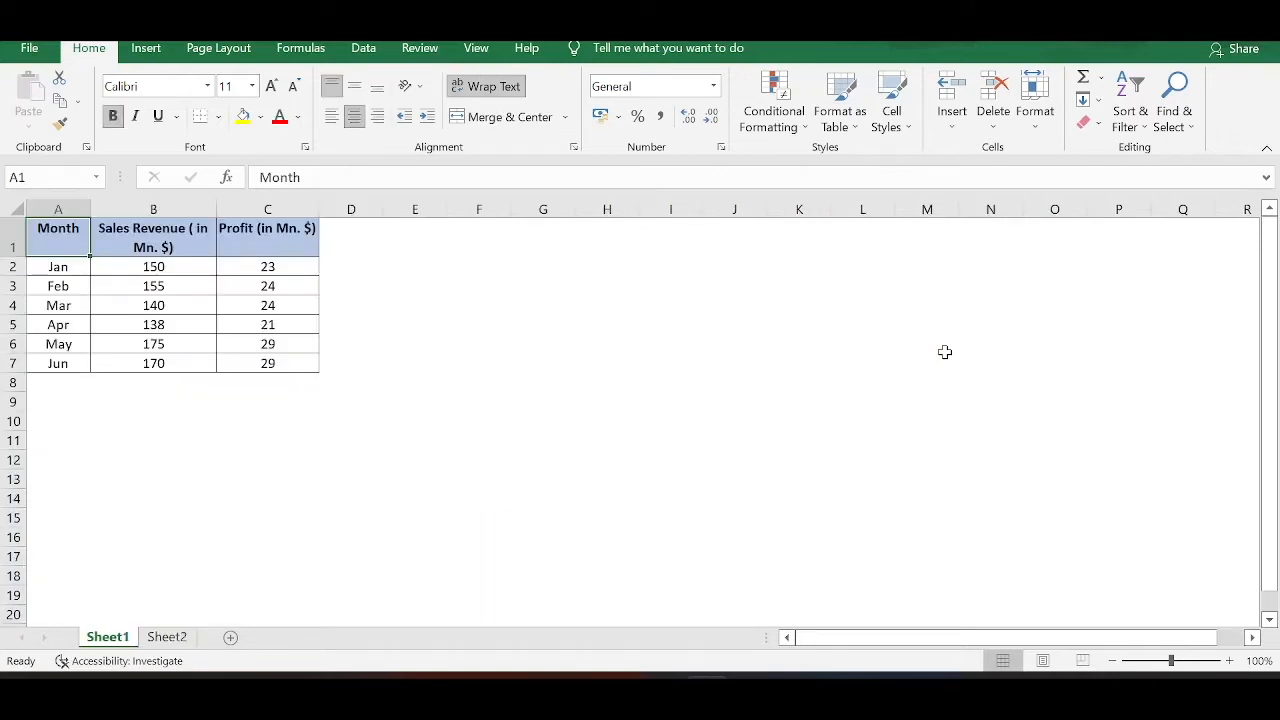
Select the month and sales revenue data in A1:B7 and open the recommended charts for it
{"action": "key", "text": "shift+Right"}
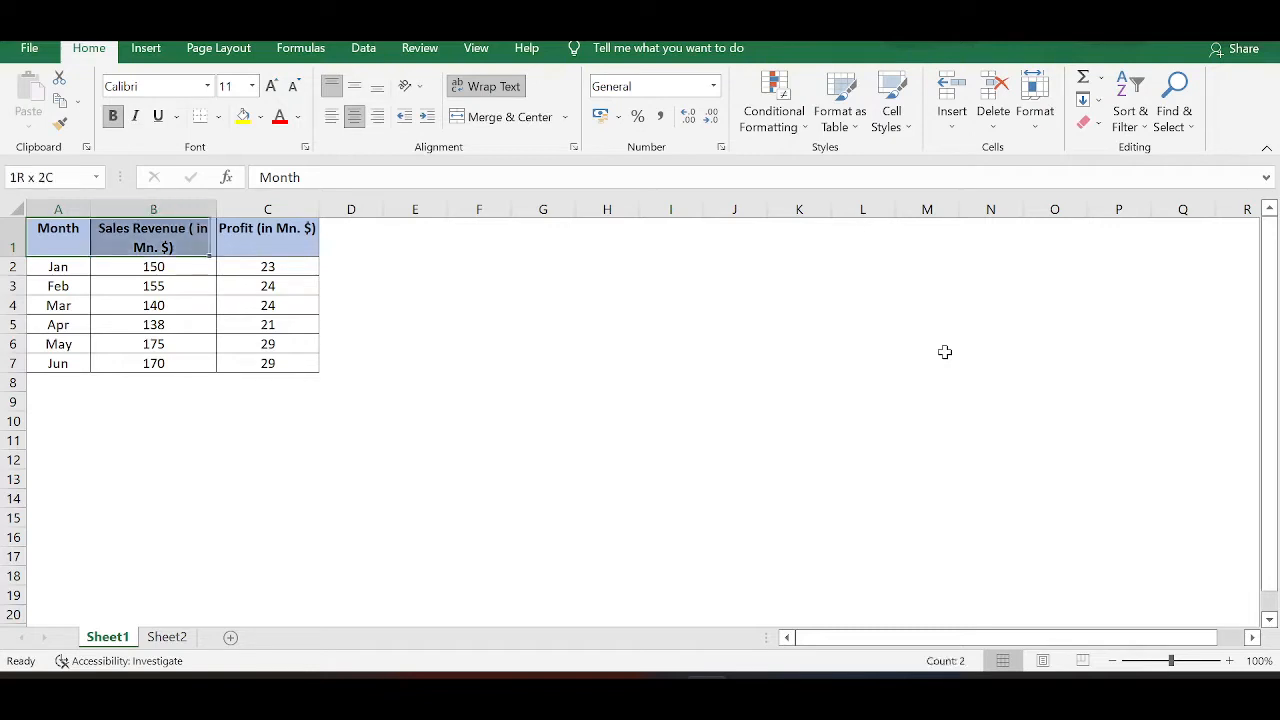
{"action": "key", "text": "shift+Down"}
{"action": "key", "text": "shift+Down"}
{"action": "key", "text": "shift+Down"}
{"action": "key", "text": "shift+Down"}
{"action": "key", "text": "shift+Down"}
{"action": "key", "text": "shift+Down"}
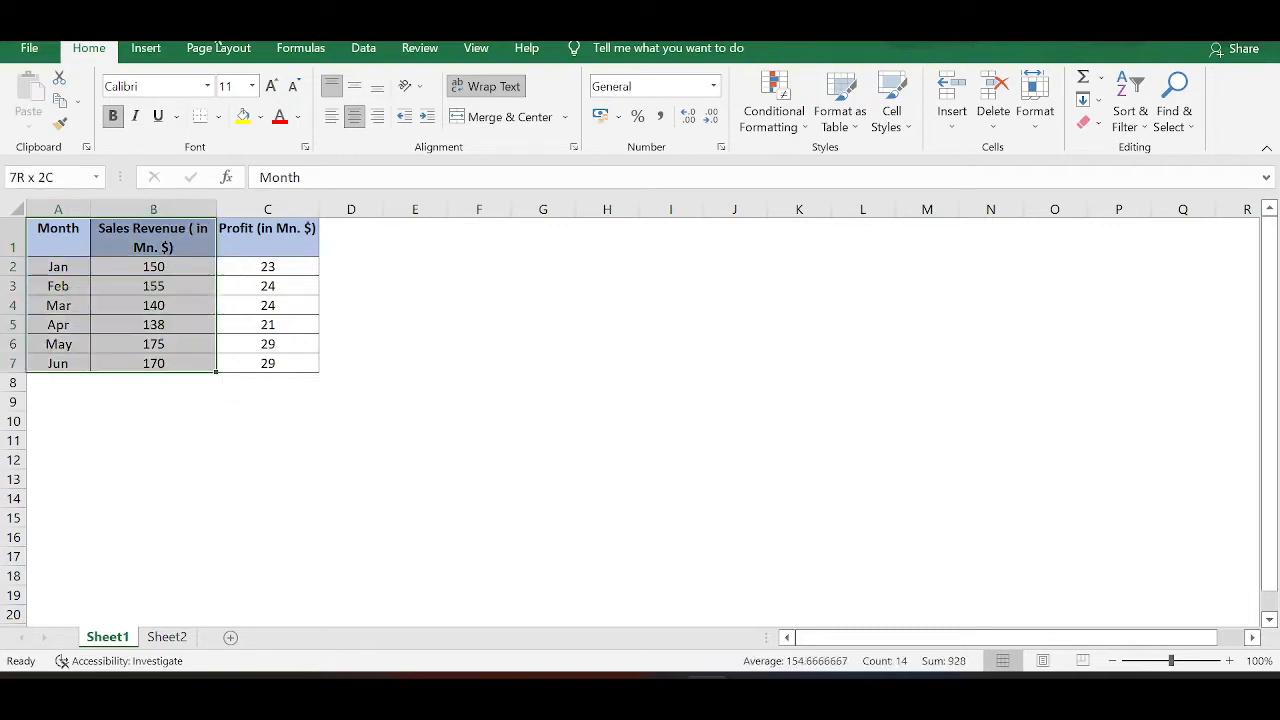
{"action": "left_click", "coordinate": [146, 48]}
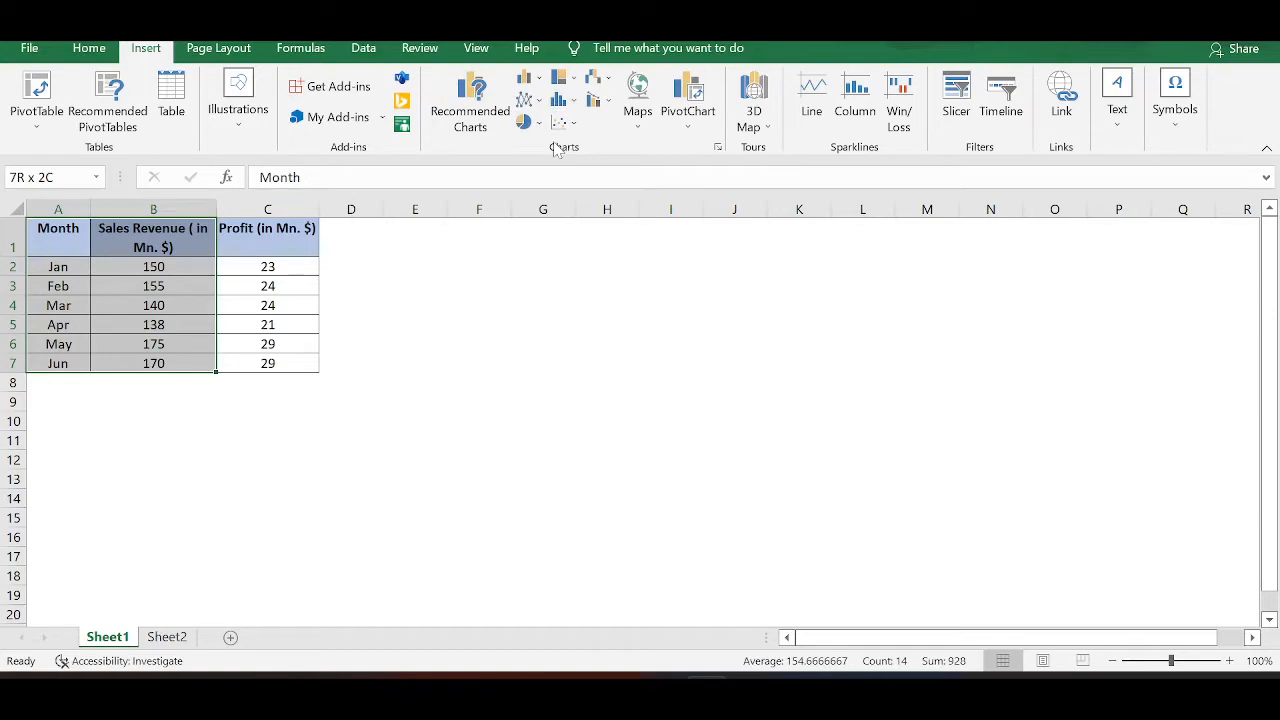
{"action": "left_click", "coordinate": [470, 100]}
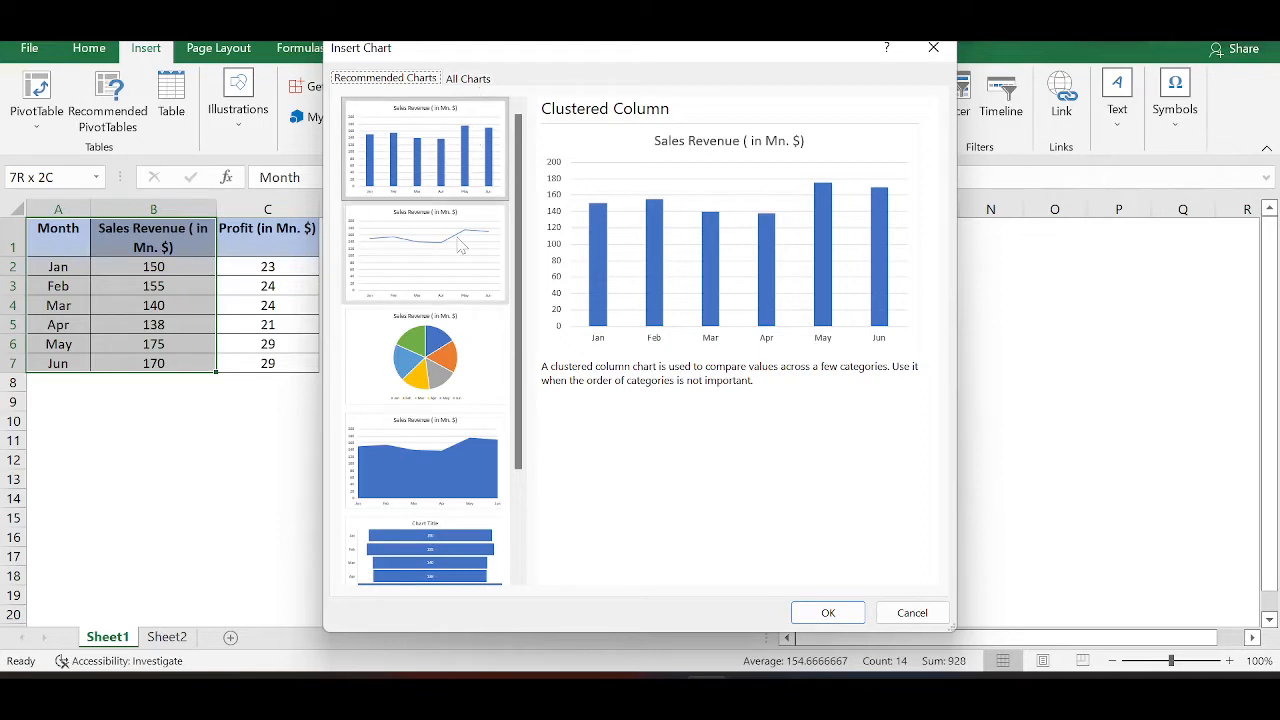
Examine the recommended charts and the available chart types, including Line, Pie, Bar, Waterfall, Funnel and Combo
{"action": "scroll", "coordinate": [460, 245], "scroll_direction": "down", "scroll_amount": 3}
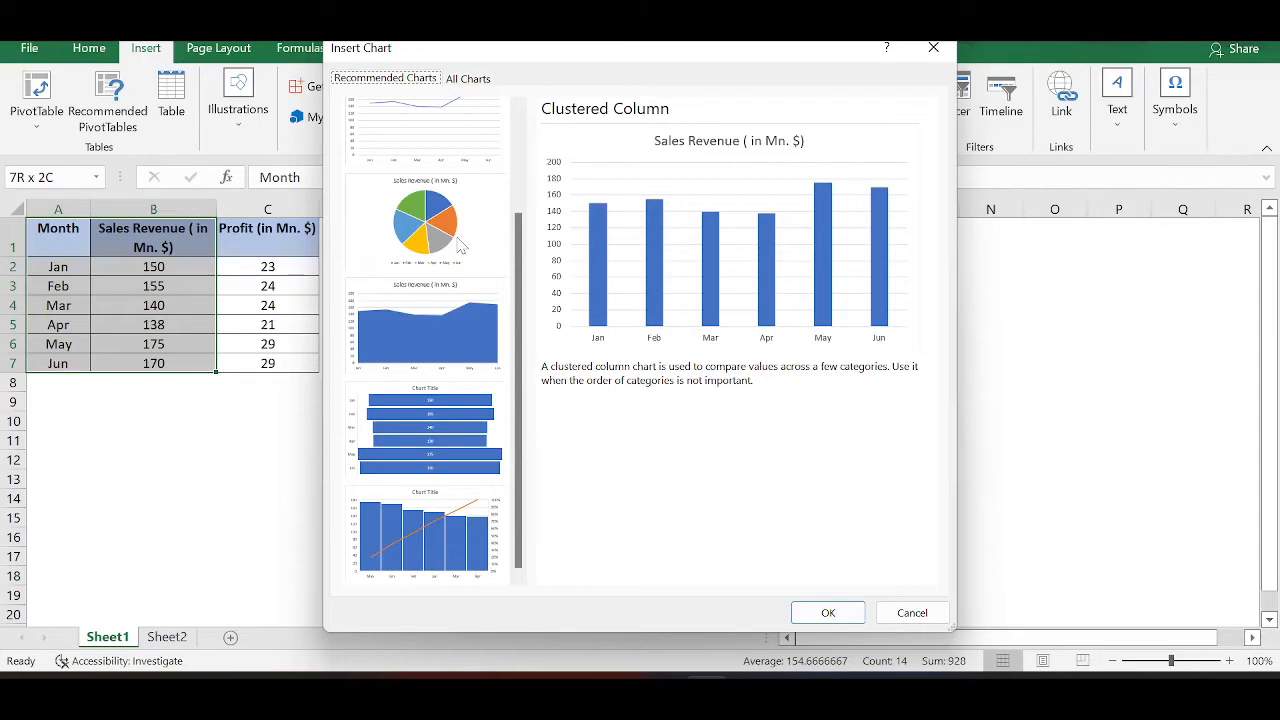
{"action": "left_click", "coordinate": [478, 84]}
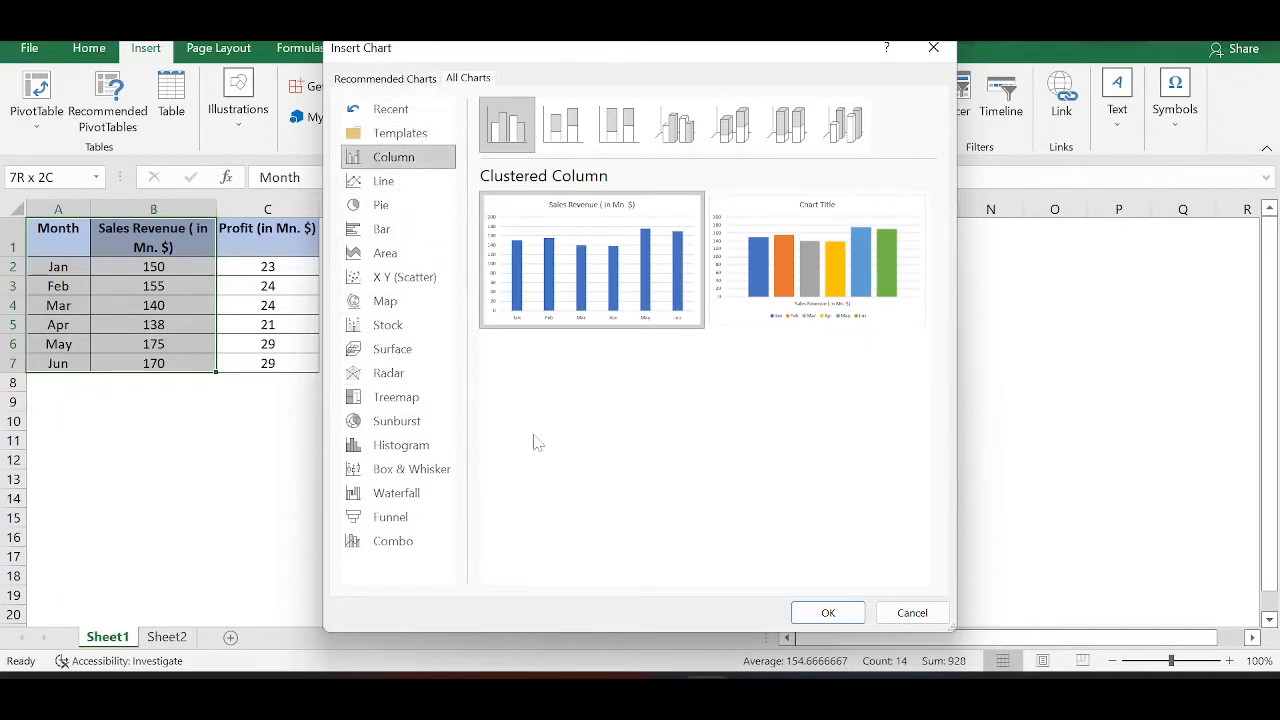
{"action": "left_click", "coordinate": [422, 186]}
{"action": "left_click", "coordinate": [410, 208]}
{"action": "left_click", "coordinate": [400, 231]}
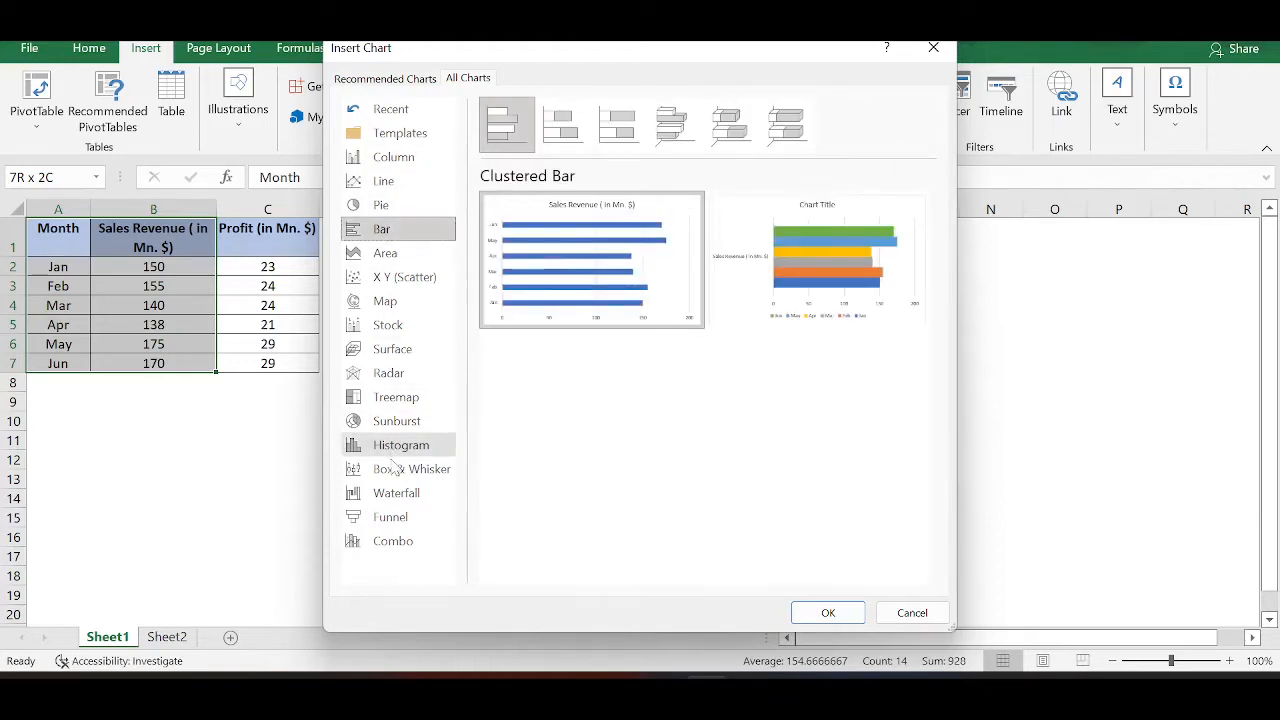
{"action": "left_click", "coordinate": [394, 495]}
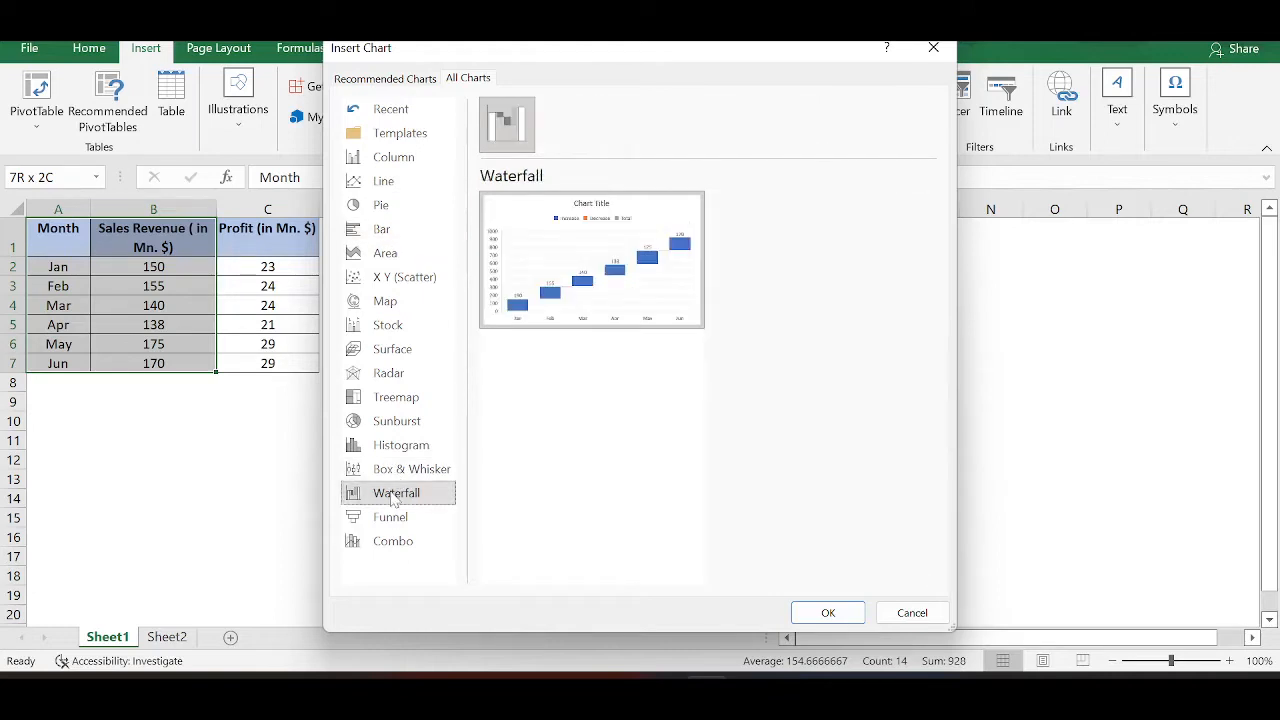
{"action": "left_click", "coordinate": [391, 522]}
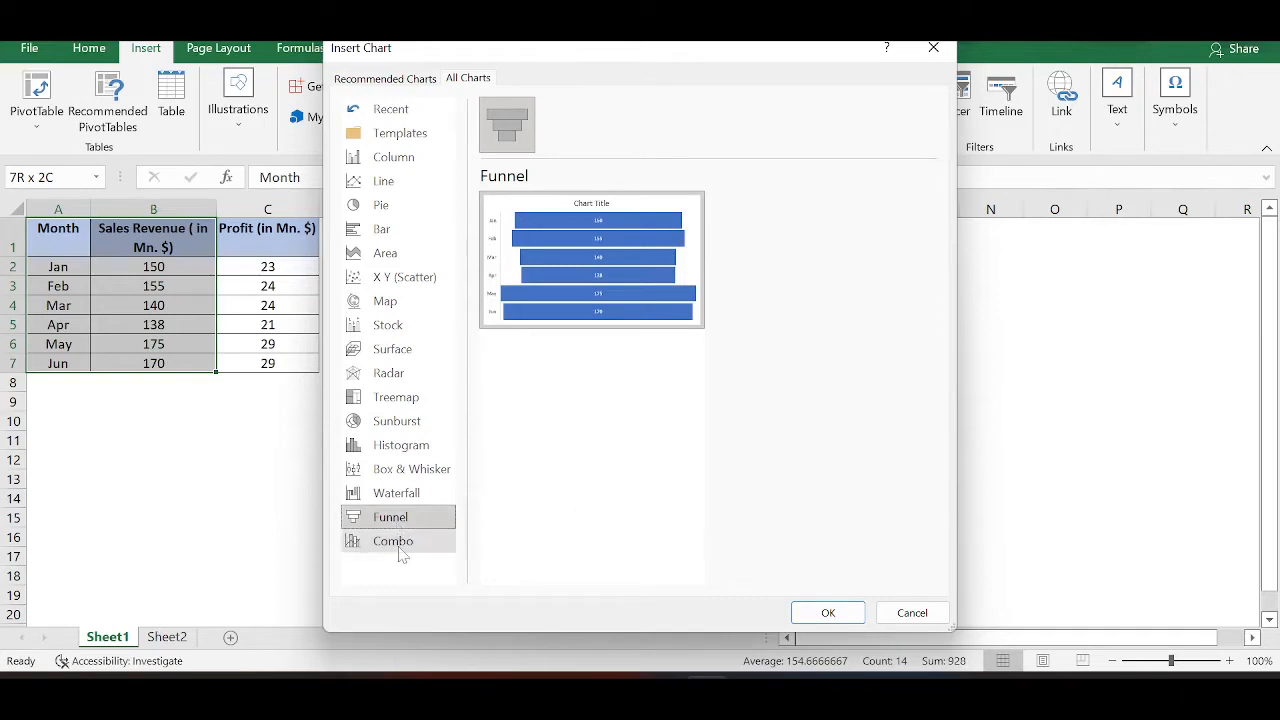
{"action": "left_click", "coordinate": [398, 545]}
Insert a clustered column chart and enlarge it beside the table to span about columns D to P, rows 1 to 19
{"action": "left_click", "coordinate": [404, 164]}
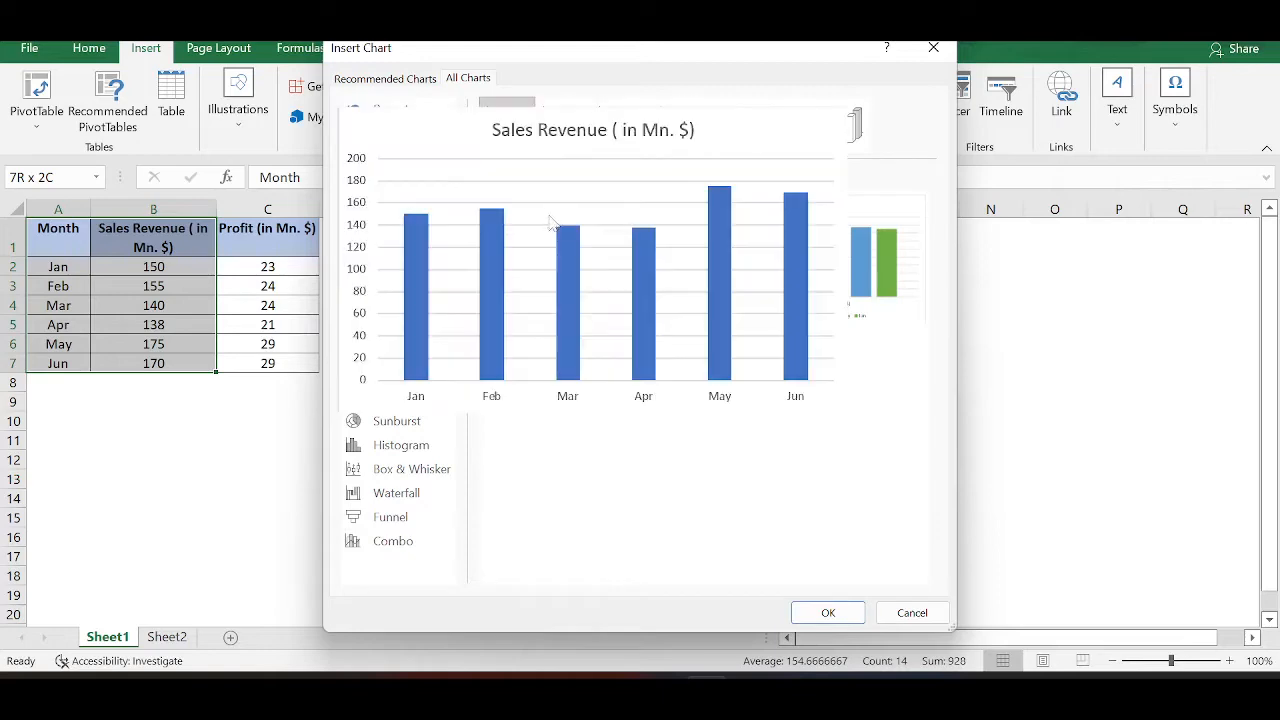
{"action": "left_click", "coordinate": [826, 613]}
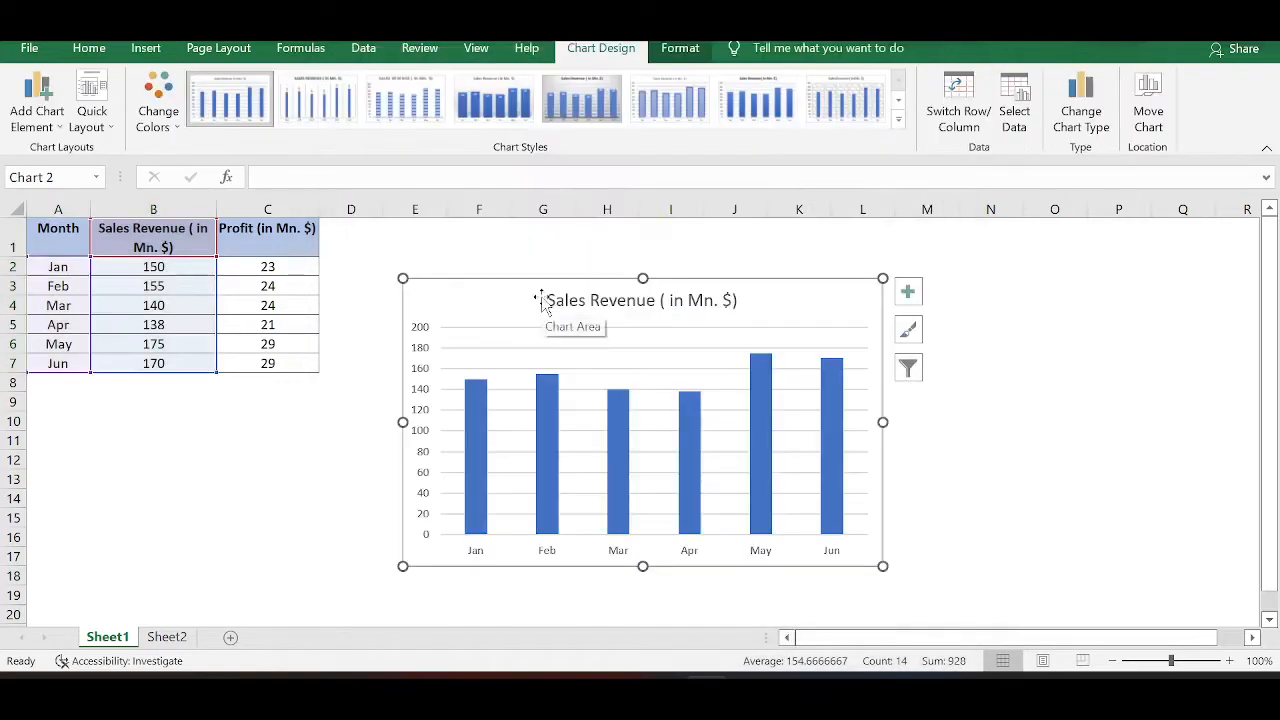
{"action": "left_click_drag", "start_coordinate": [484, 298], "coordinate": [434, 252]}
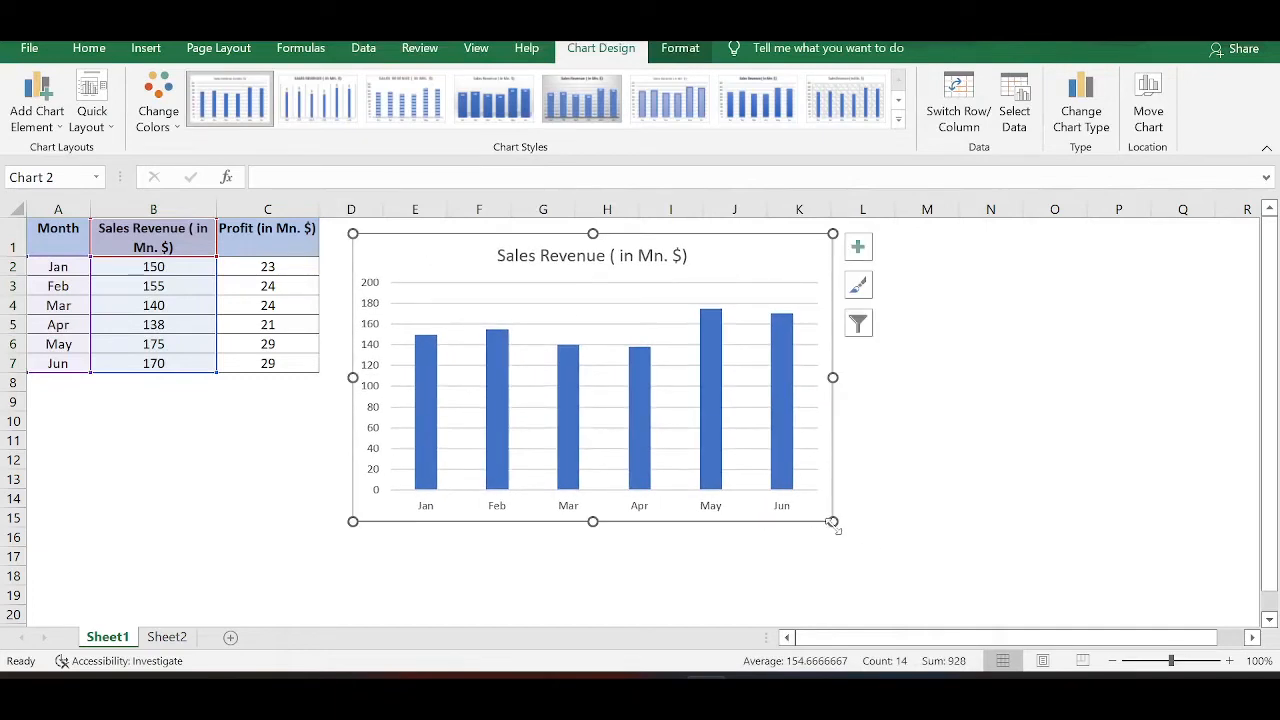
{"action": "left_click_drag", "start_coordinate": [834, 522], "coordinate": [1123, 600]}
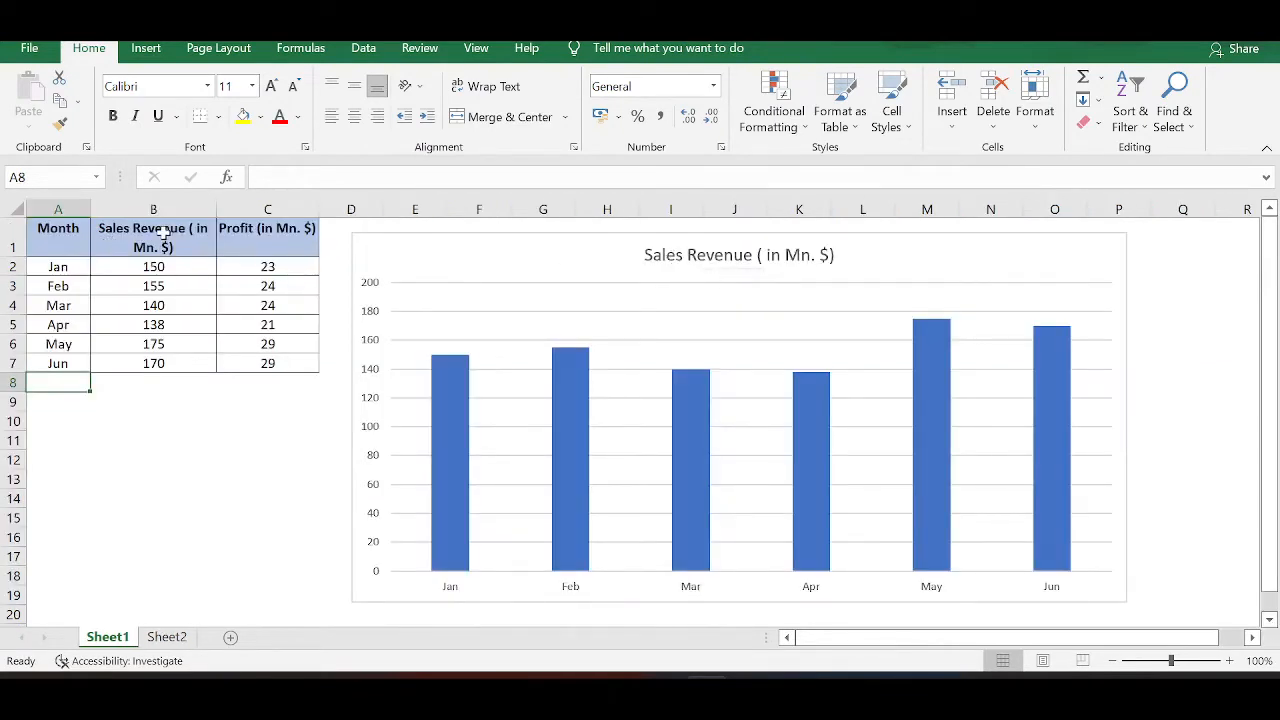
Toggle the display of the chart title off and back on
{"action": "left_click", "coordinate": [739, 255]}
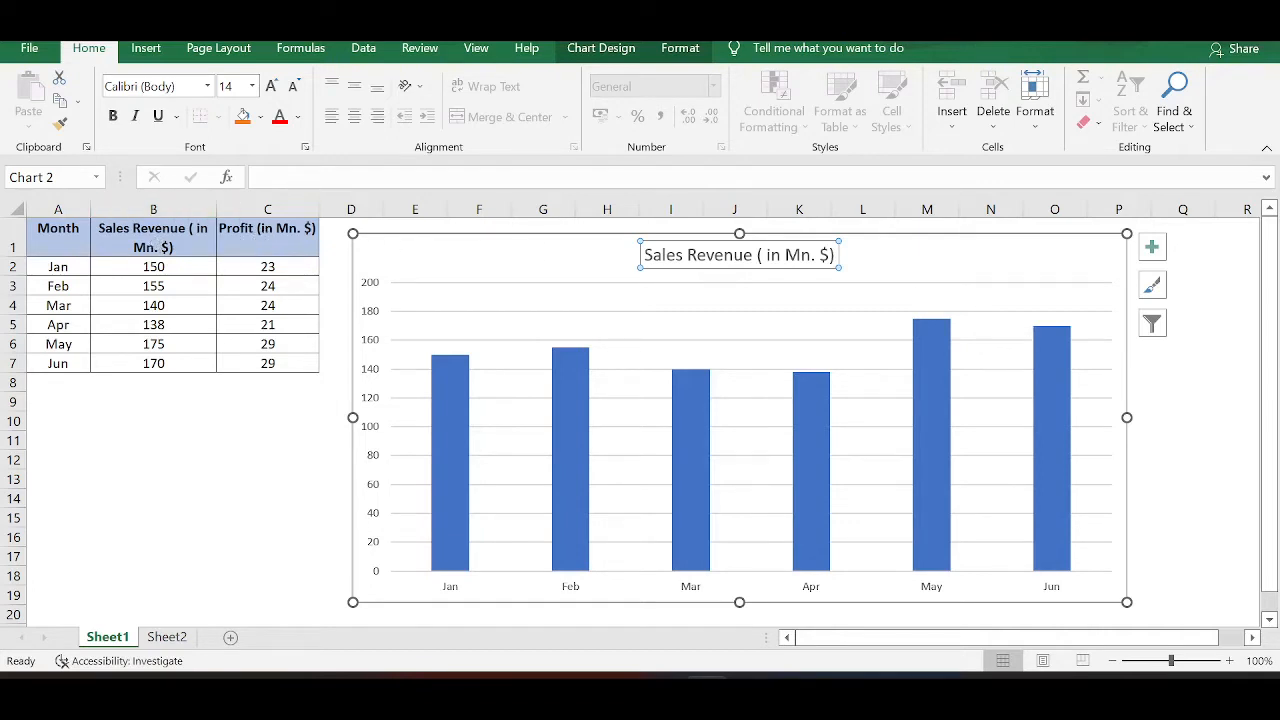
{"action": "left_click", "coordinate": [885, 275]}
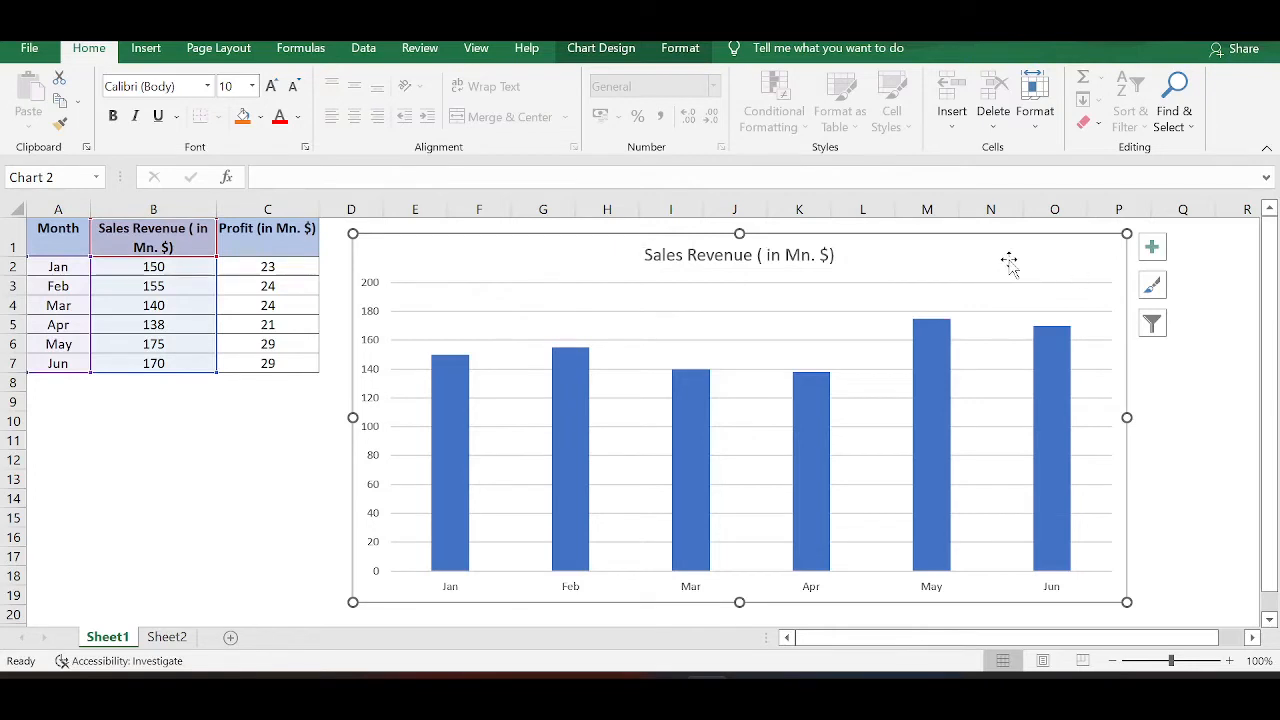
{"action": "left_click", "coordinate": [1152, 247]}
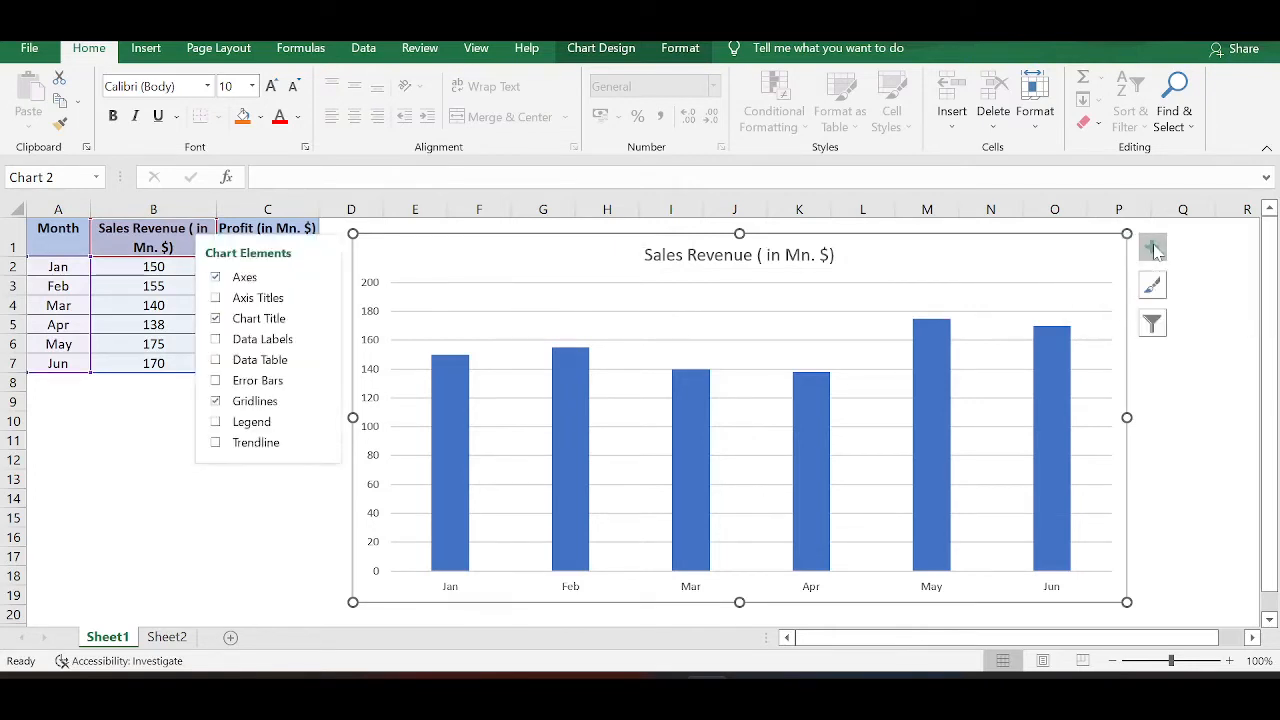
{"action": "left_click", "coordinate": [216, 320]}
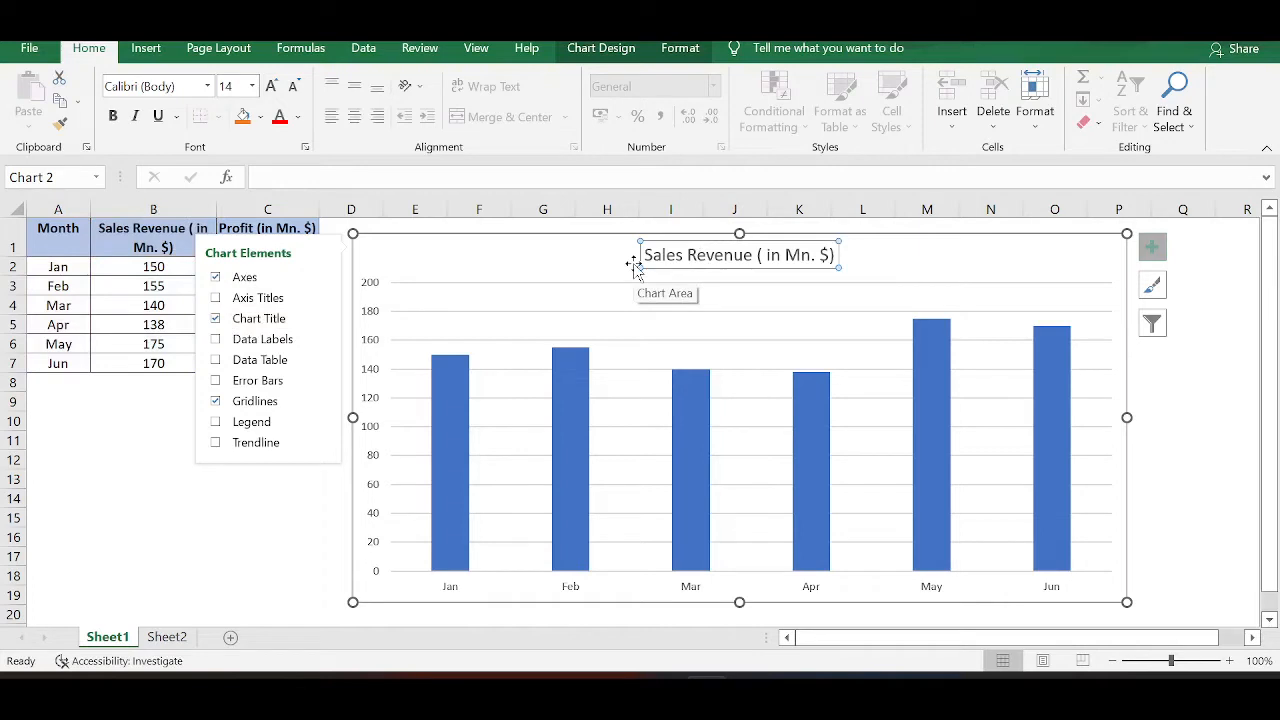
Change the chart title to "Sales Revenue by Month"
{"action": "left_click", "coordinate": [801, 253]}
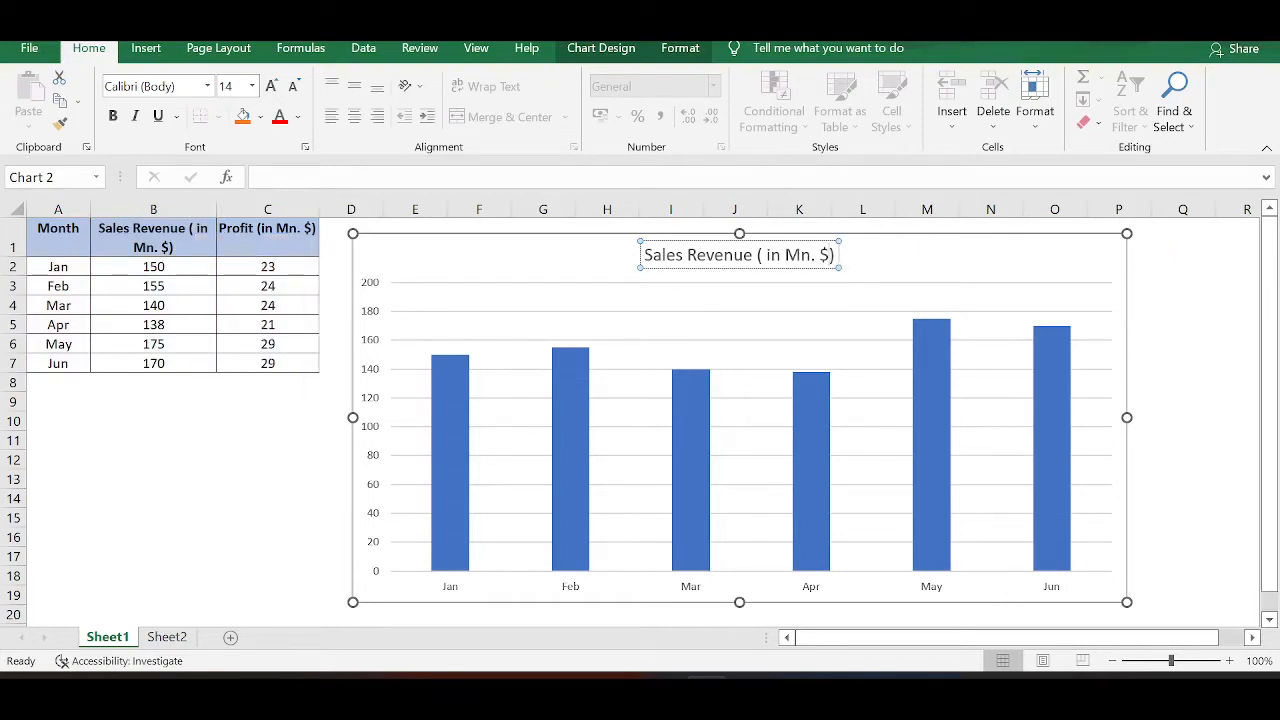
{"action": "left_click_drag", "start_coordinate": [835, 256], "coordinate": [655, 258]}
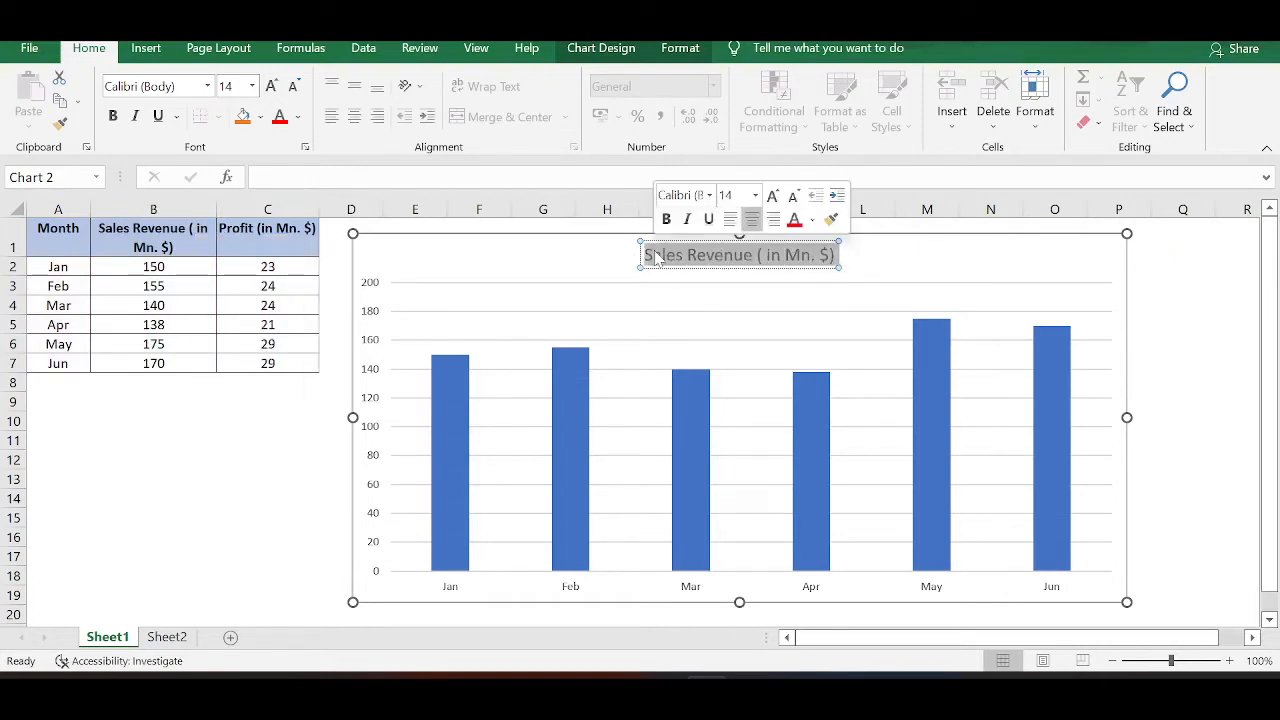
{"action": "left_click", "coordinate": [763, 255]}
{"action": "left_click_drag", "start_coordinate": [757, 255], "coordinate": [836, 256]}
{"action": "type", "text": "by Month"}
{"action": "left_click", "coordinate": [291, 417]}
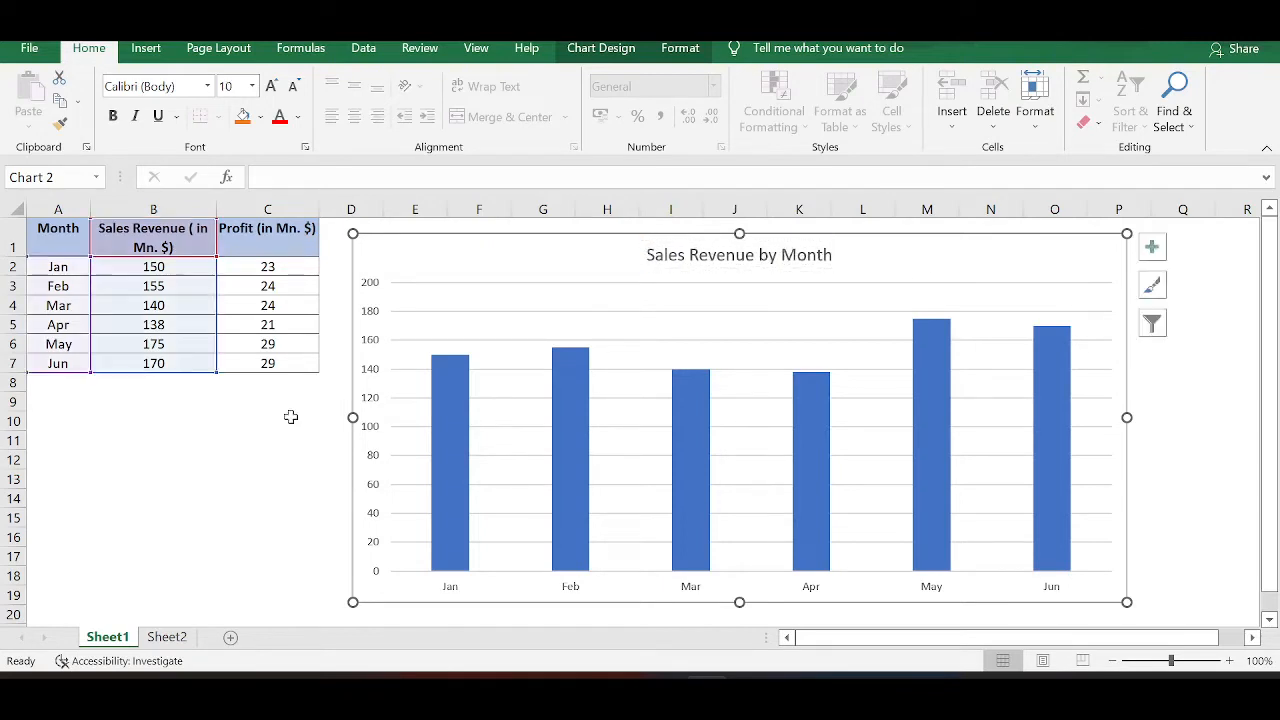
Format the chart title text as bold and red
{"action": "left_click", "coordinate": [717, 255]}
{"action": "left_click_drag", "start_coordinate": [646, 256], "coordinate": [836, 256]}
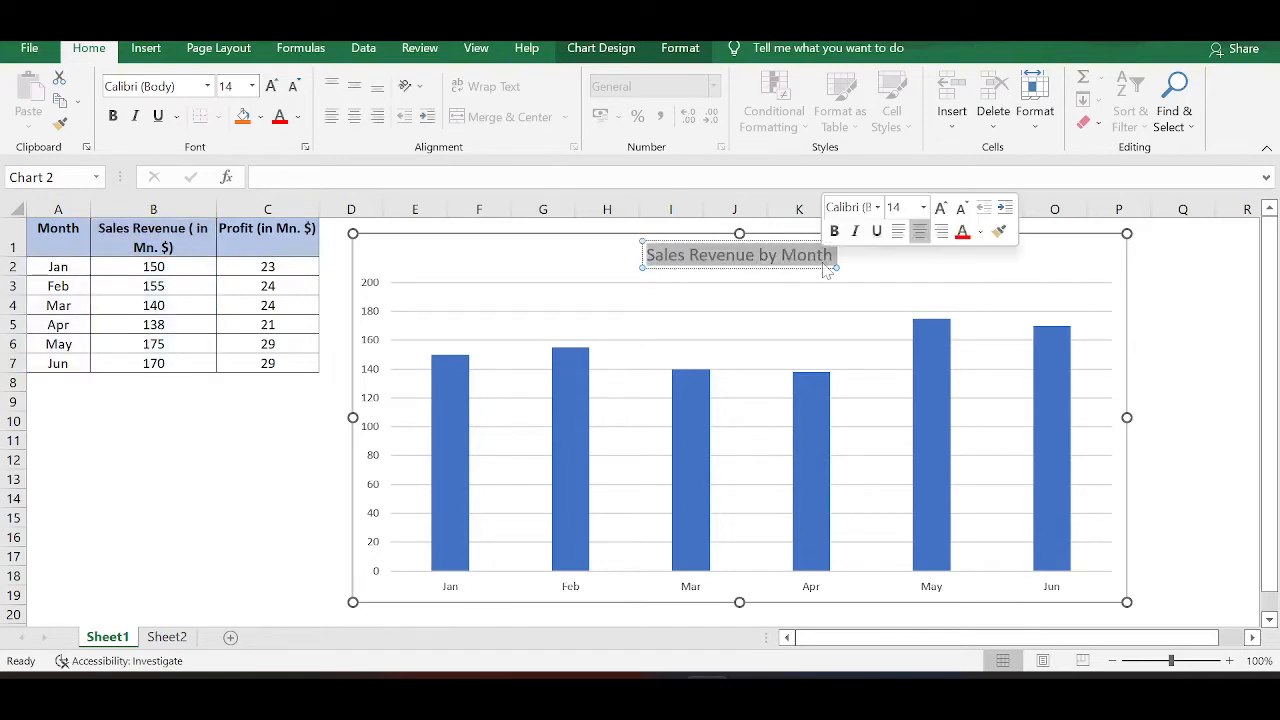
{"action": "left_click", "coordinate": [835, 233]}
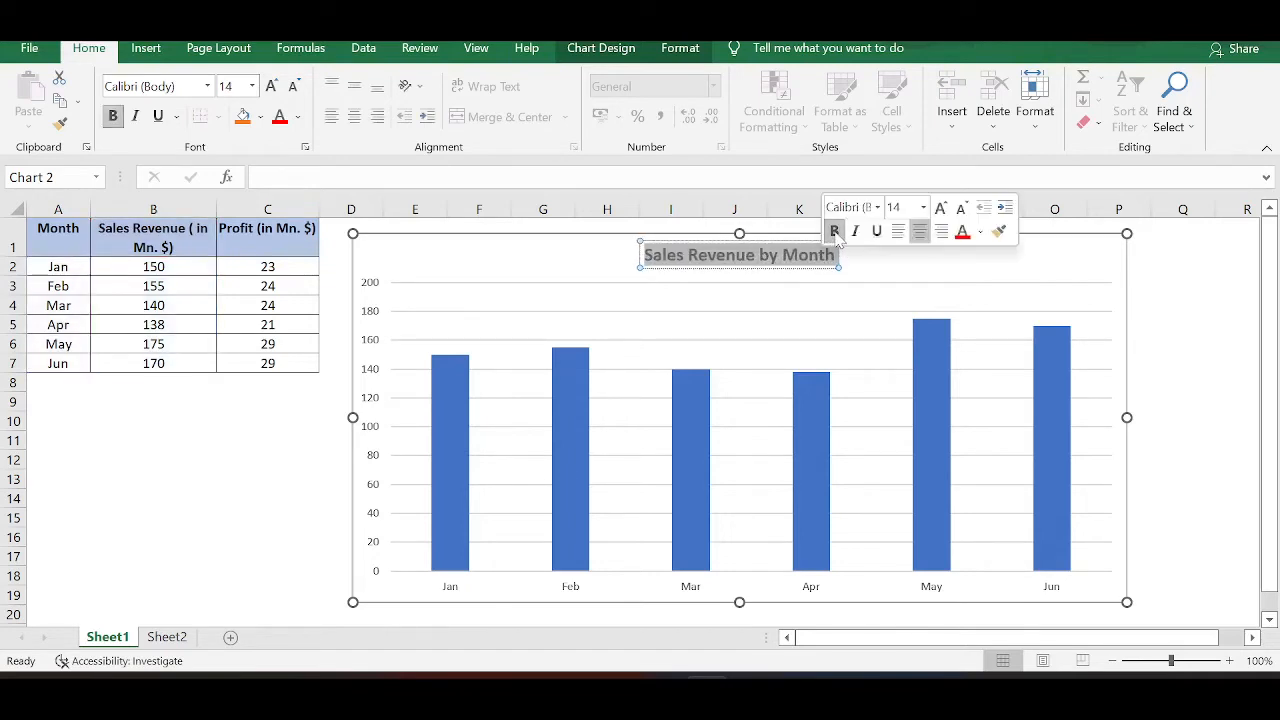
{"action": "left_click", "coordinate": [980, 232]}
{"action": "left_click", "coordinate": [979, 415]}
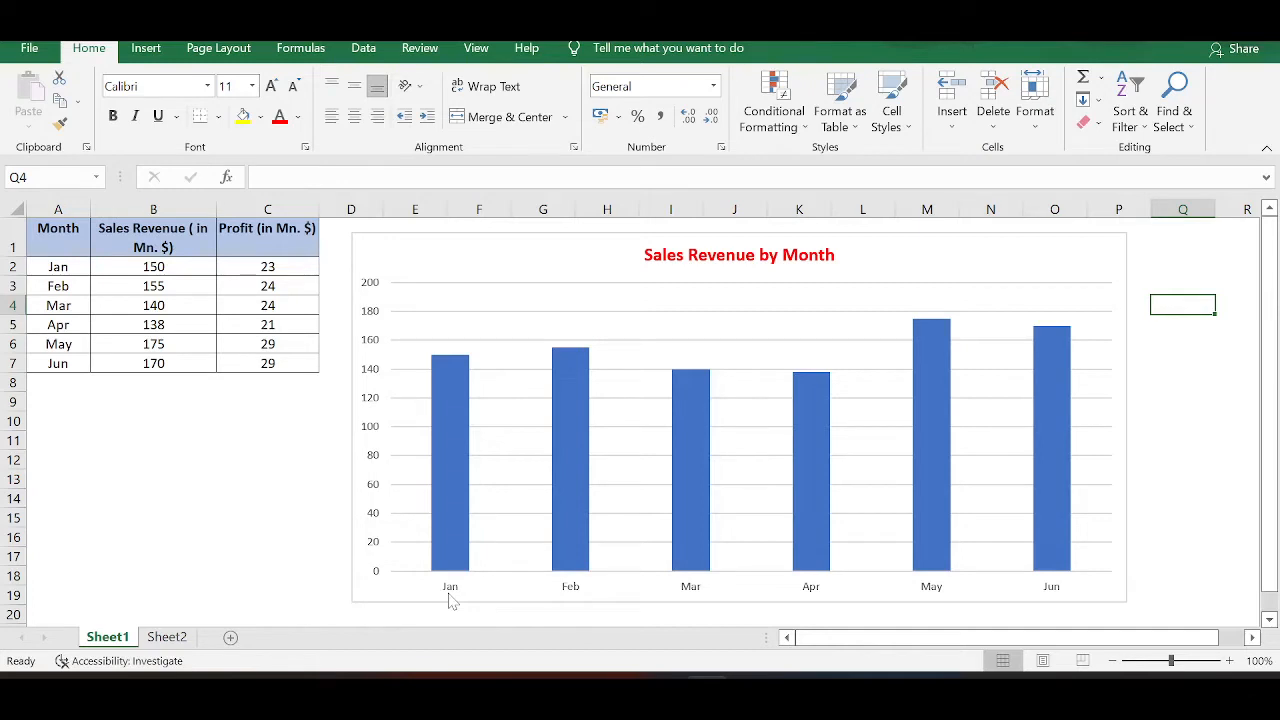
Add axis titles to the chart and name the horizontal axis "Months"
{"action": "left_click", "coordinate": [996, 262]}
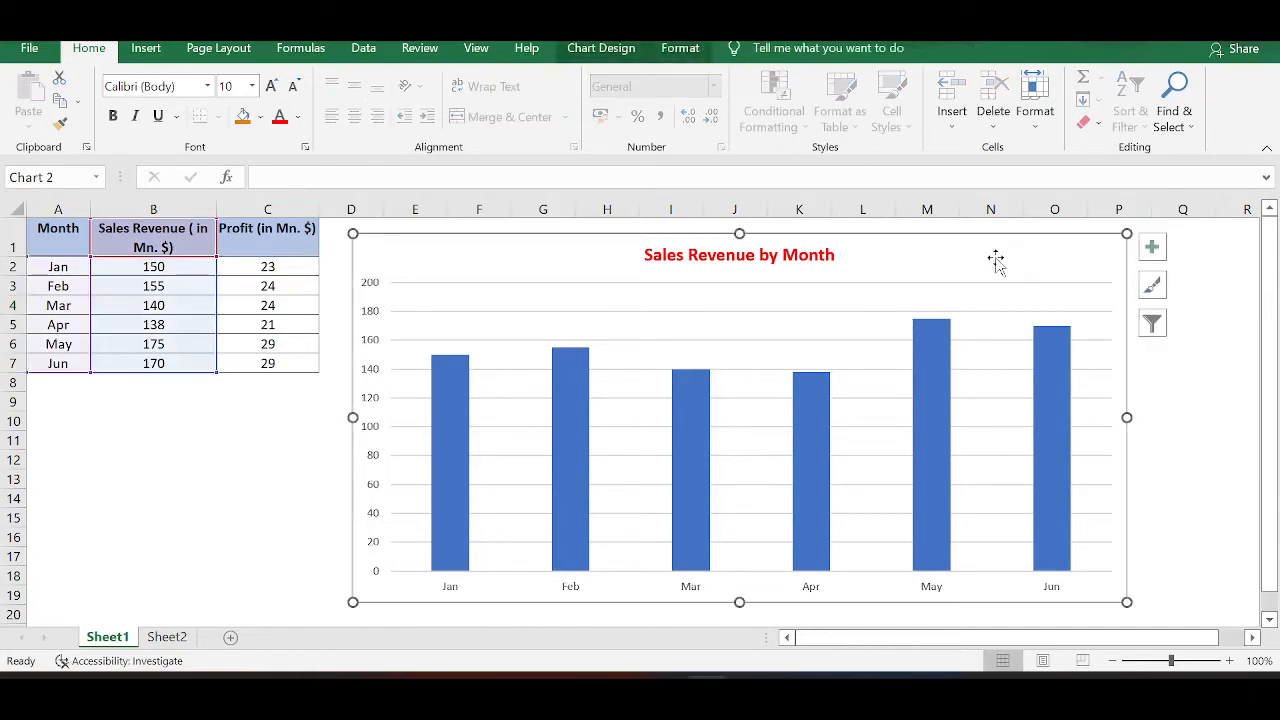
{"action": "left_click", "coordinate": [1153, 250]}
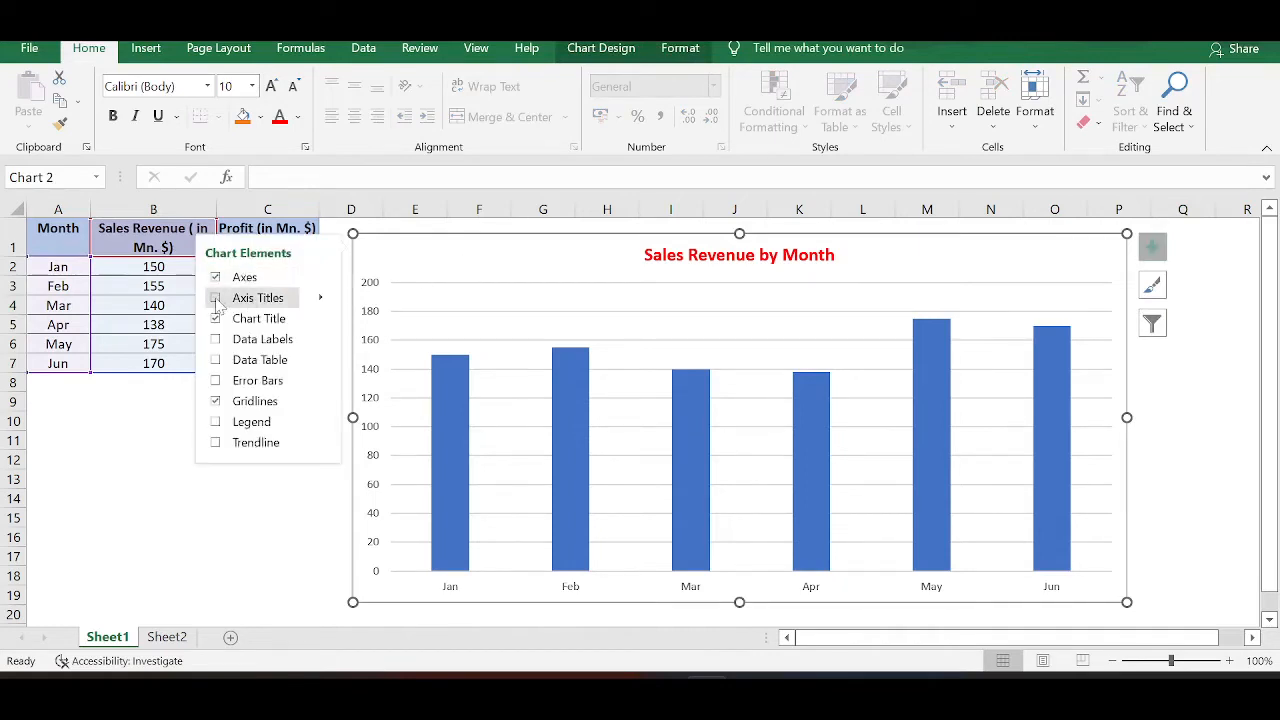
{"action": "left_click", "coordinate": [216, 298]}
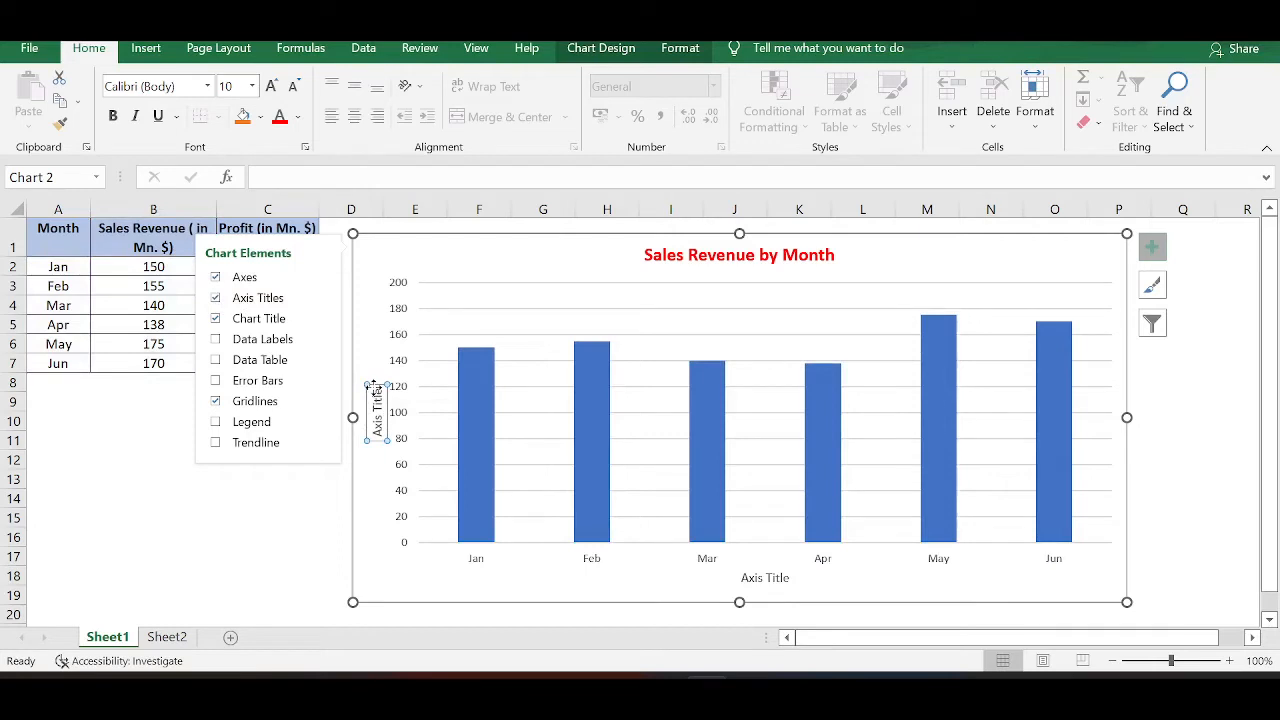
{"action": "triple_click", "coordinate": [746, 578]}
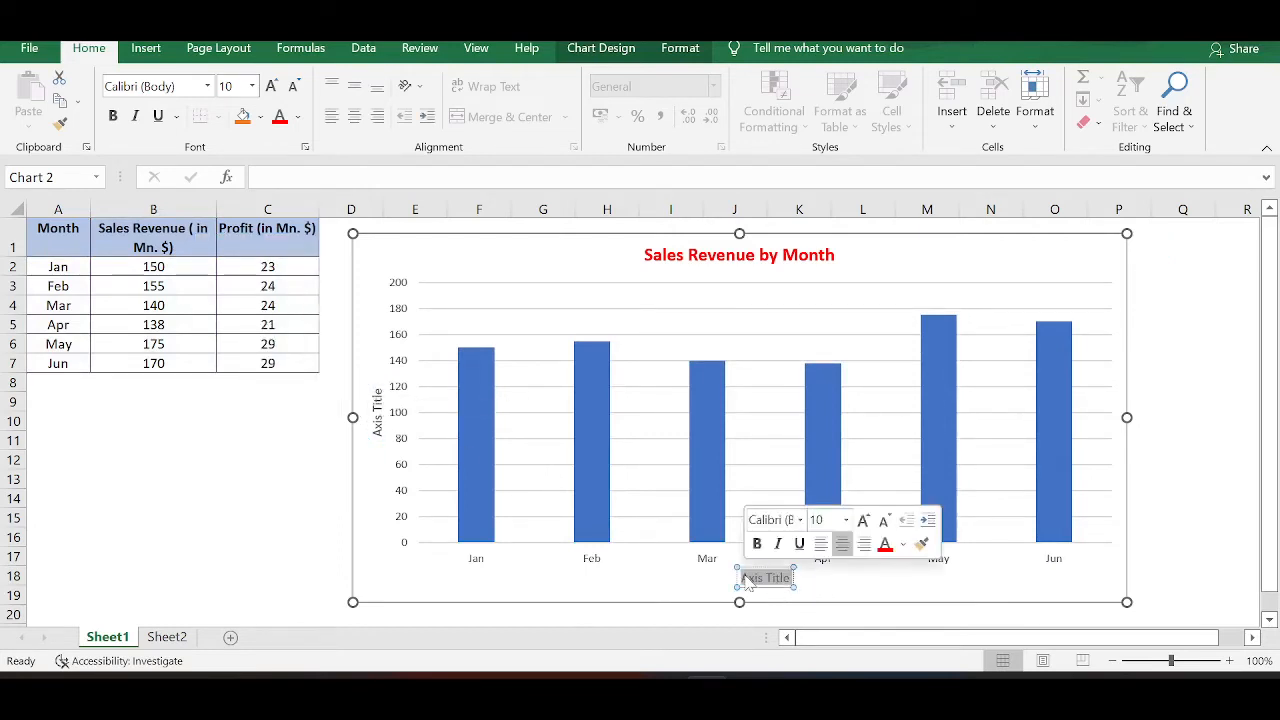
{"action": "type", "text": "Months"}
Set the vertical axis title to "Sales Revenue" and deselect the chart
{"action": "left_click", "coordinate": [372, 400]}
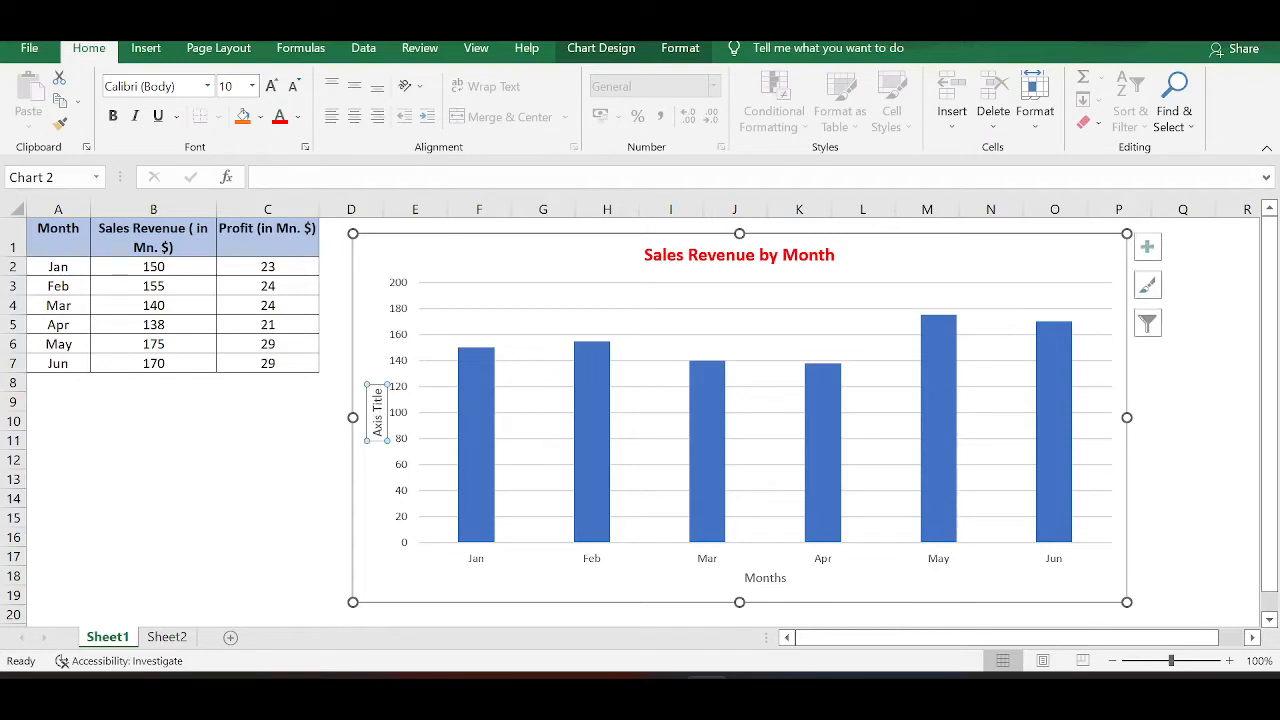
{"action": "left_click", "coordinate": [376, 400]}
{"action": "left_click_drag", "start_coordinate": [378, 386], "coordinate": [378, 438]}
{"action": "type", "text": "Sales Revenue"}
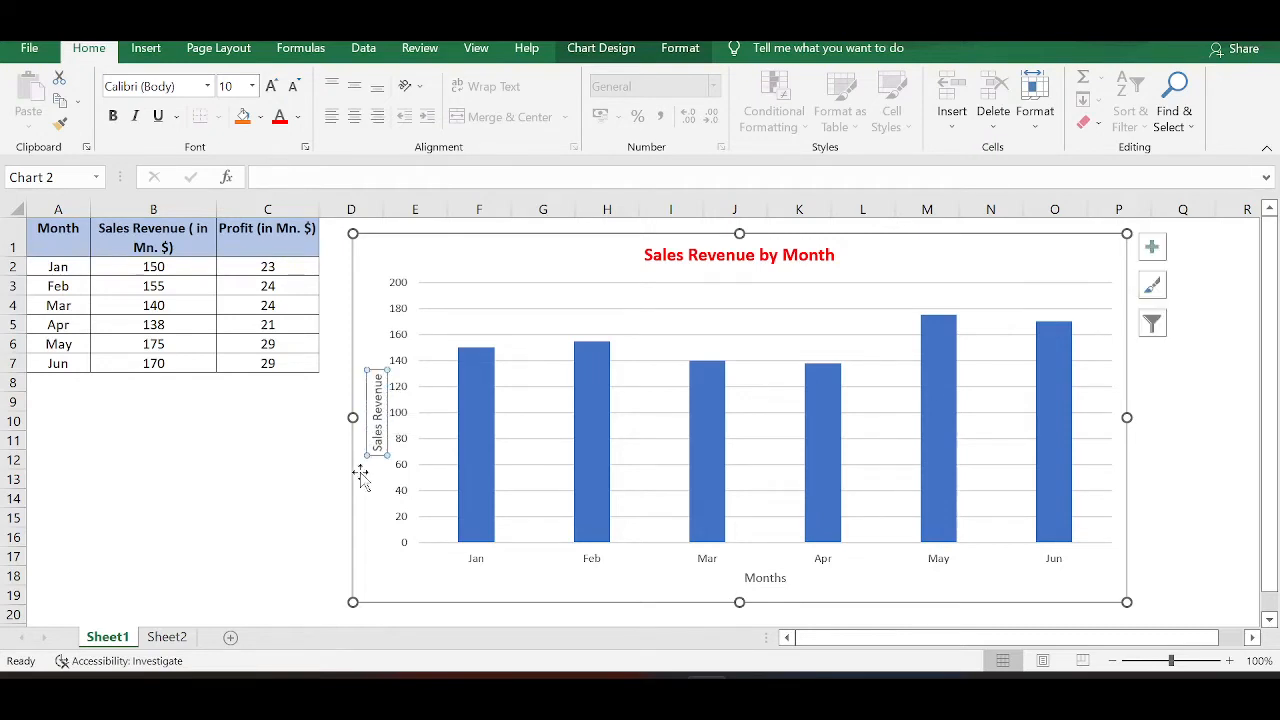
{"action": "left_click", "coordinate": [363, 310]}
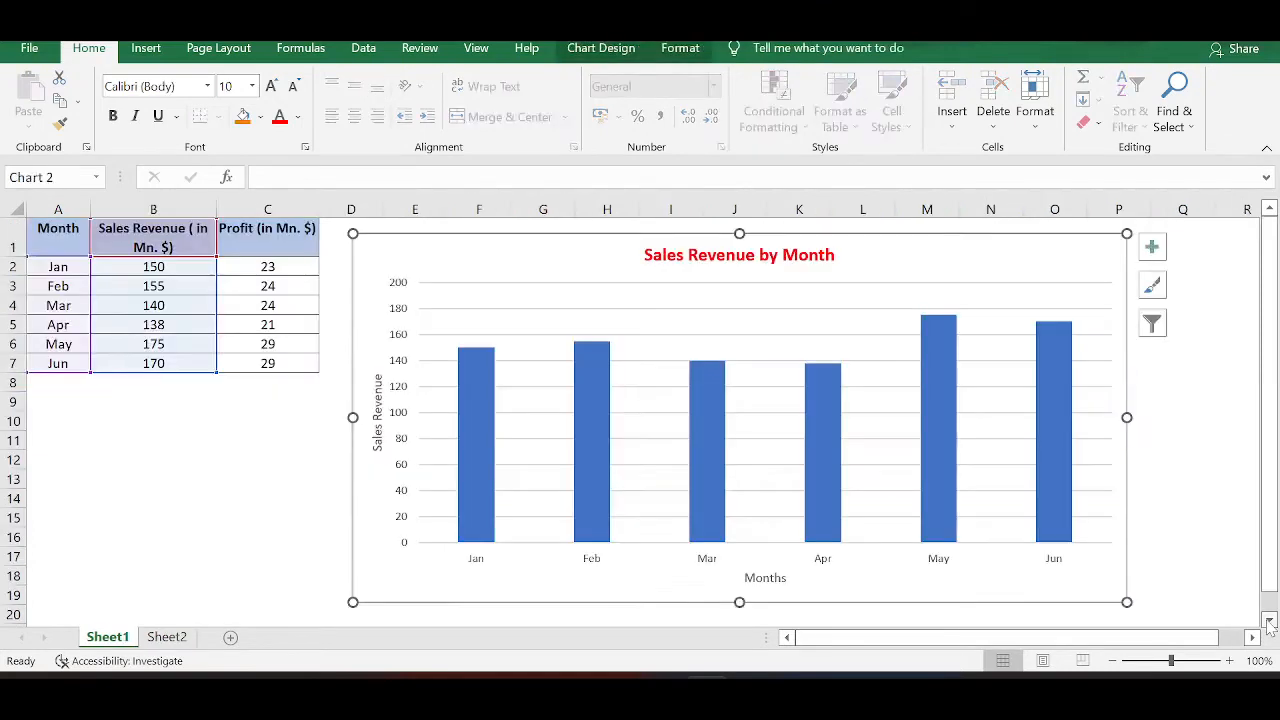
{"action": "left_click", "coordinate": [267, 478]}
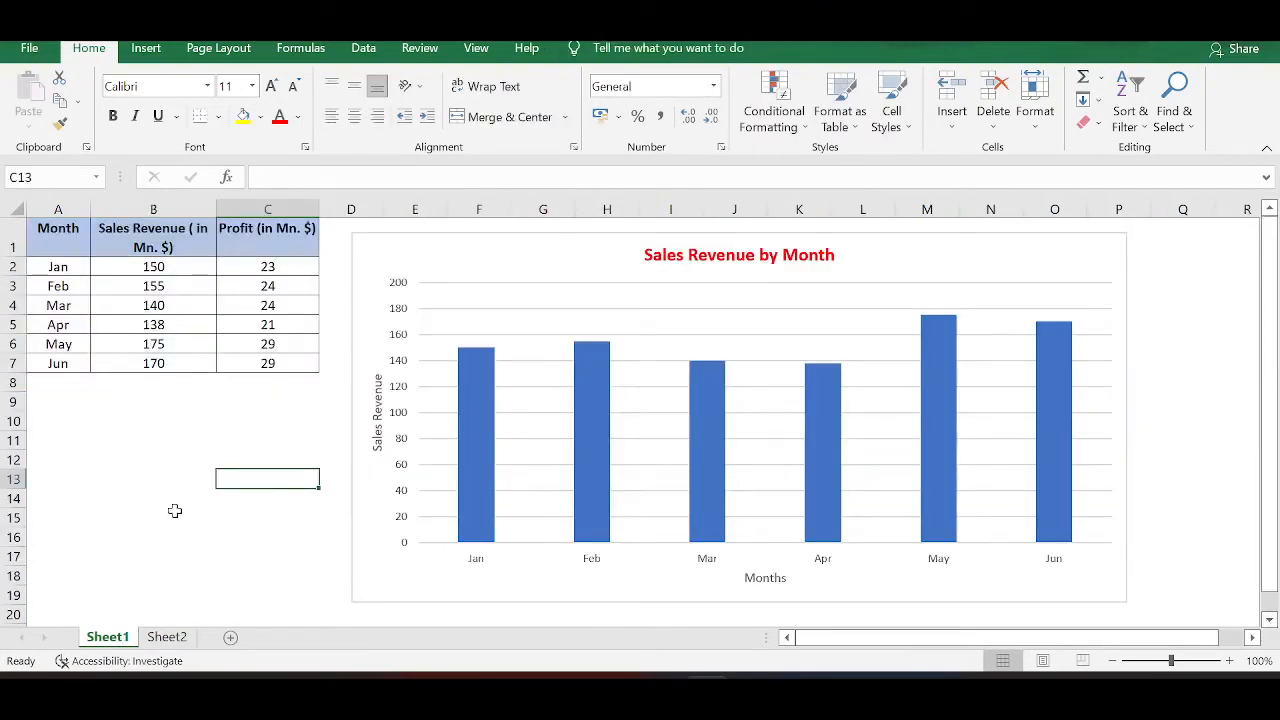
Add data labels to the columns of the sales revenue chart and deselect the chart
{"action": "mouse_move", "coordinate": [477, 398]}
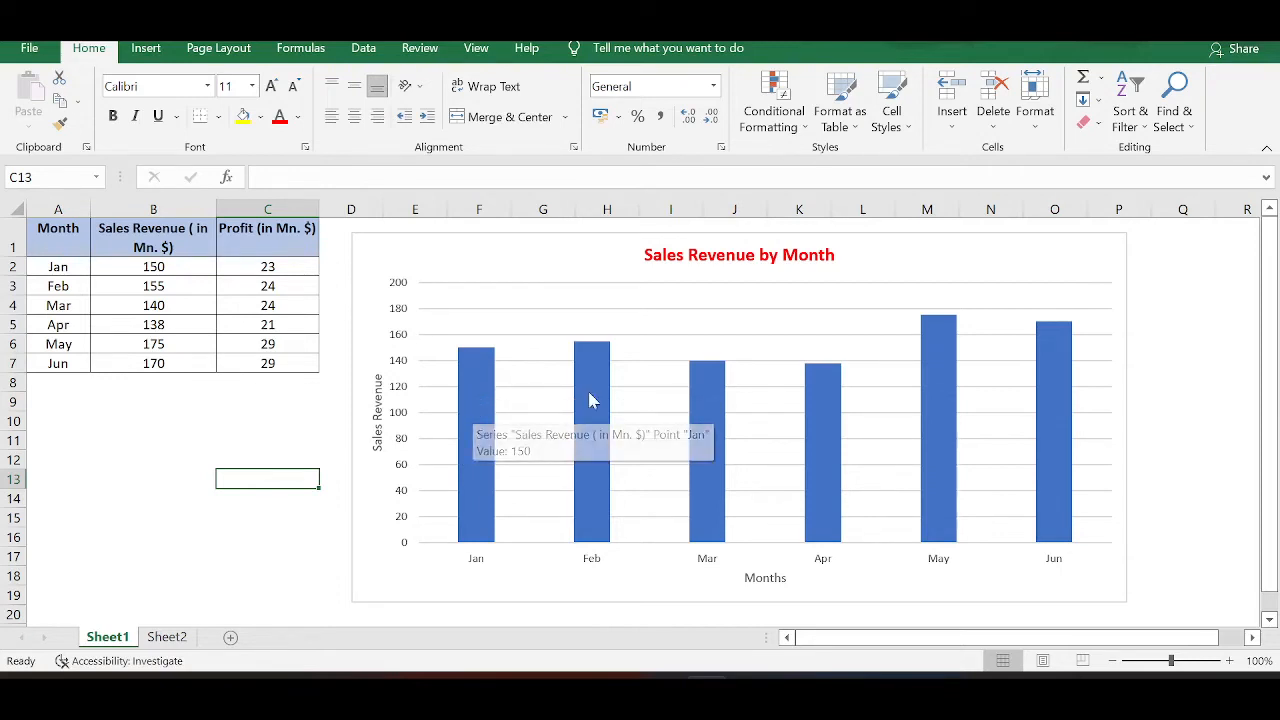
{"action": "mouse_move", "coordinate": [600, 399]}
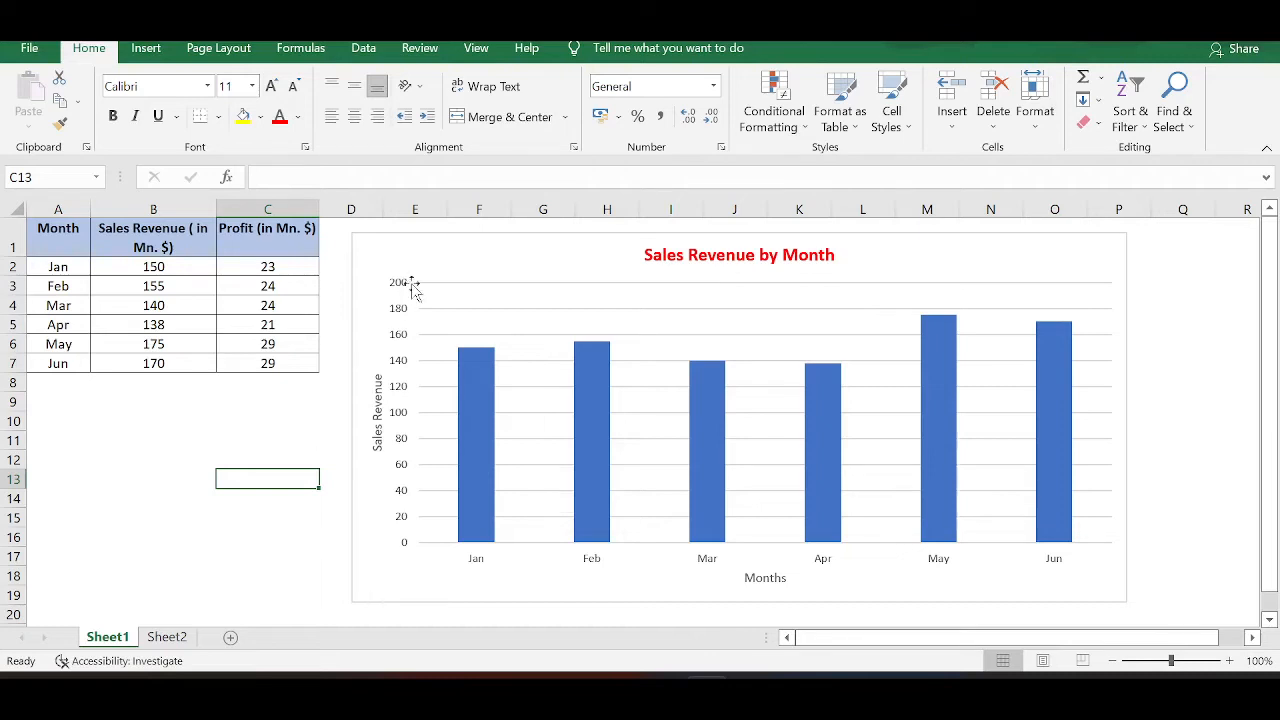
{"action": "left_click", "coordinate": [370, 511]}
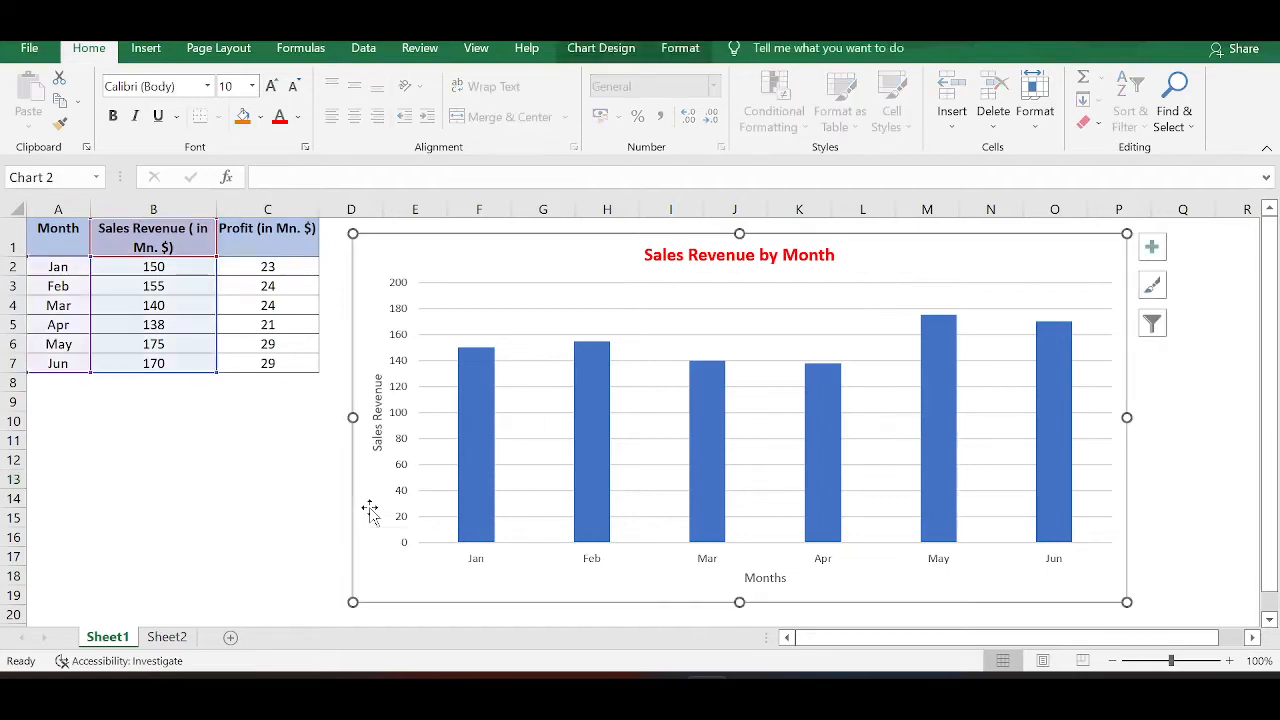
{"action": "left_click", "coordinate": [1151, 250]}
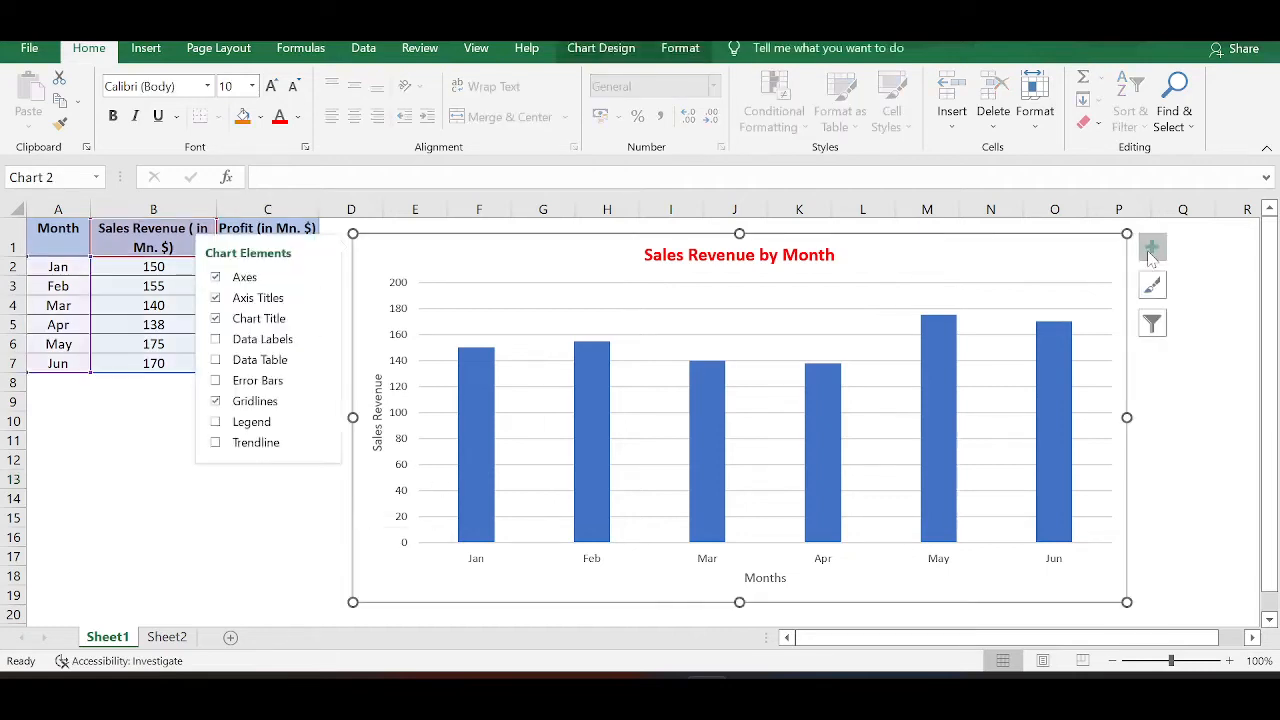
{"action": "left_click", "coordinate": [216, 340]}
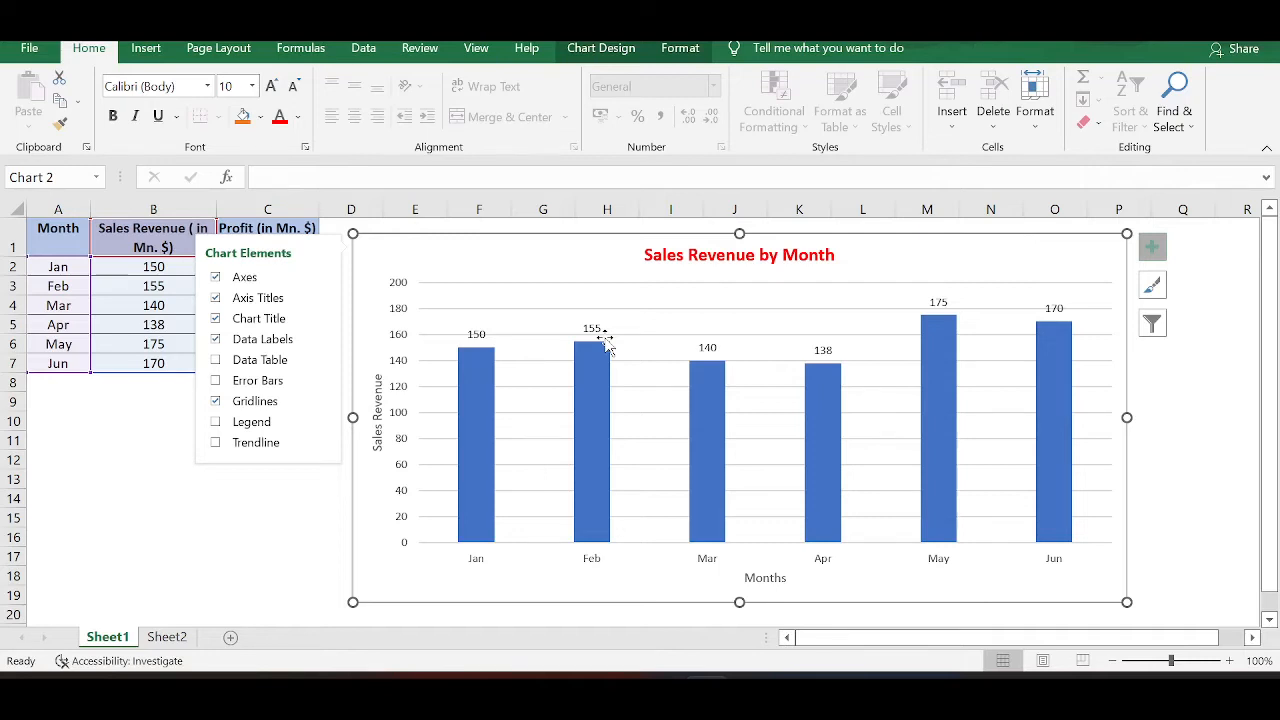
{"action": "left_click", "coordinate": [321, 343]}
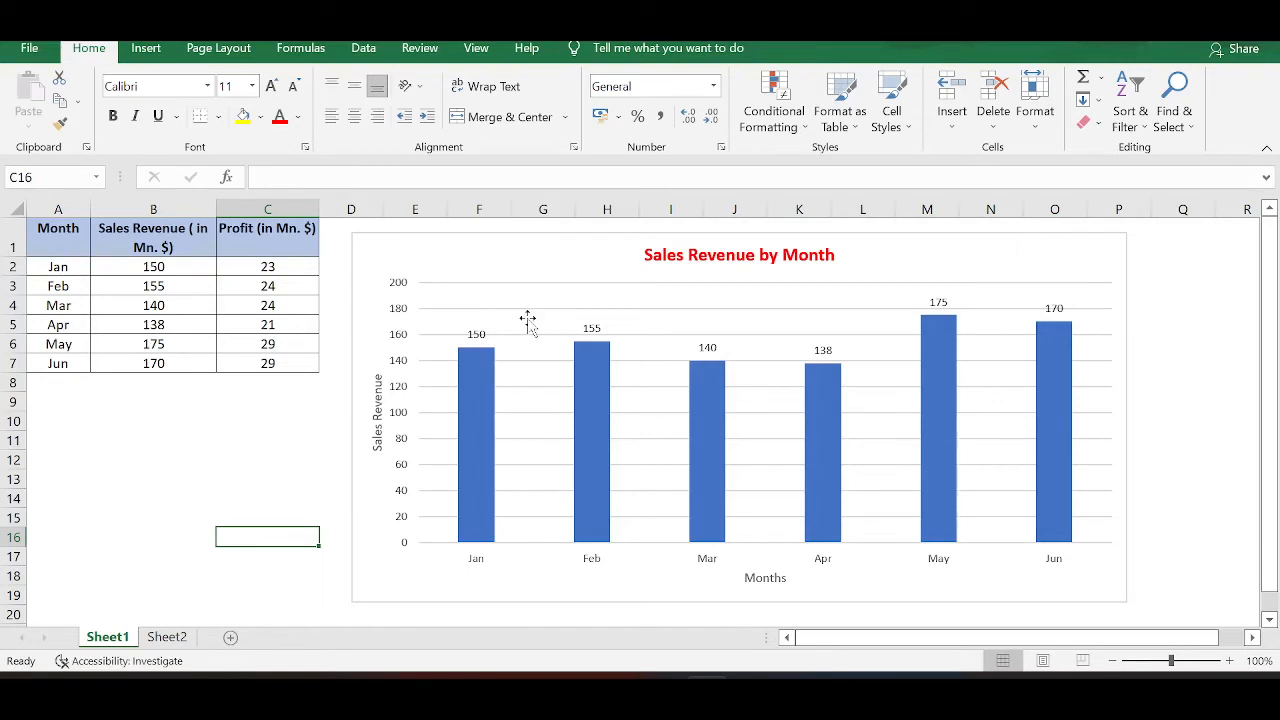
Extend the chart's source data range to include the Profit (in Mn. $) column
{"action": "mouse_move", "coordinate": [487, 405]}
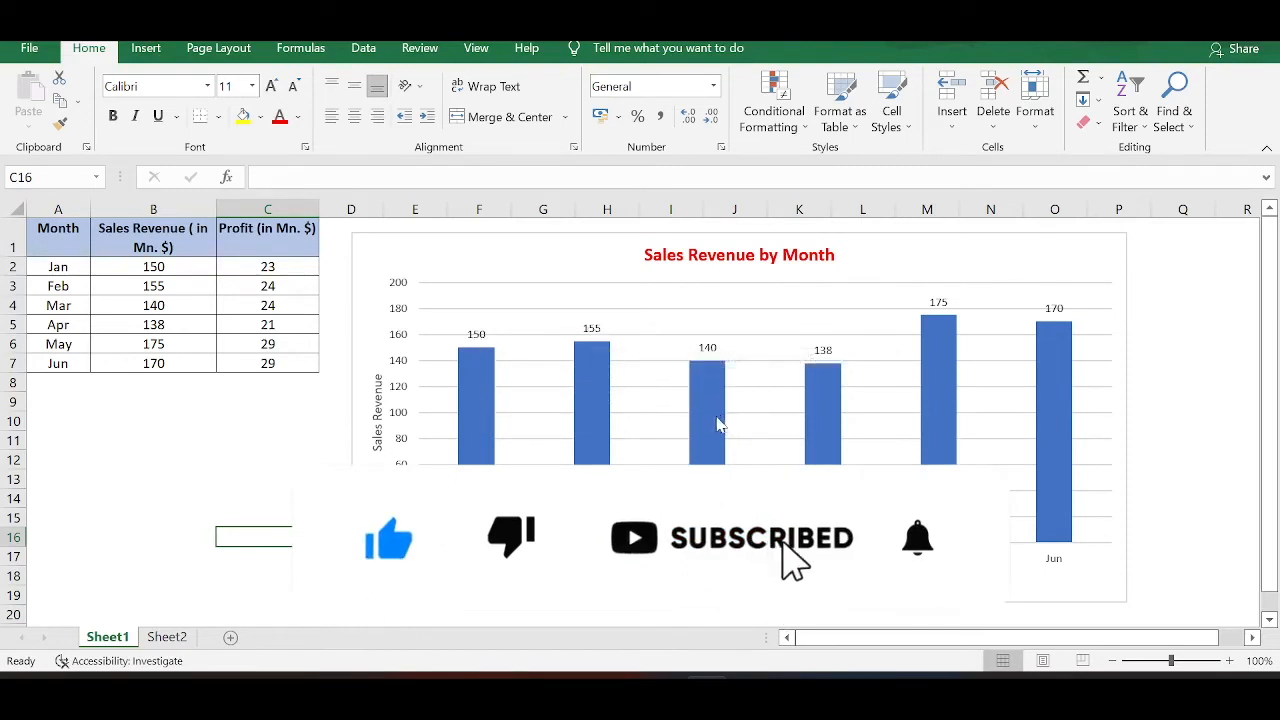
{"action": "left_click", "coordinate": [532, 253]}
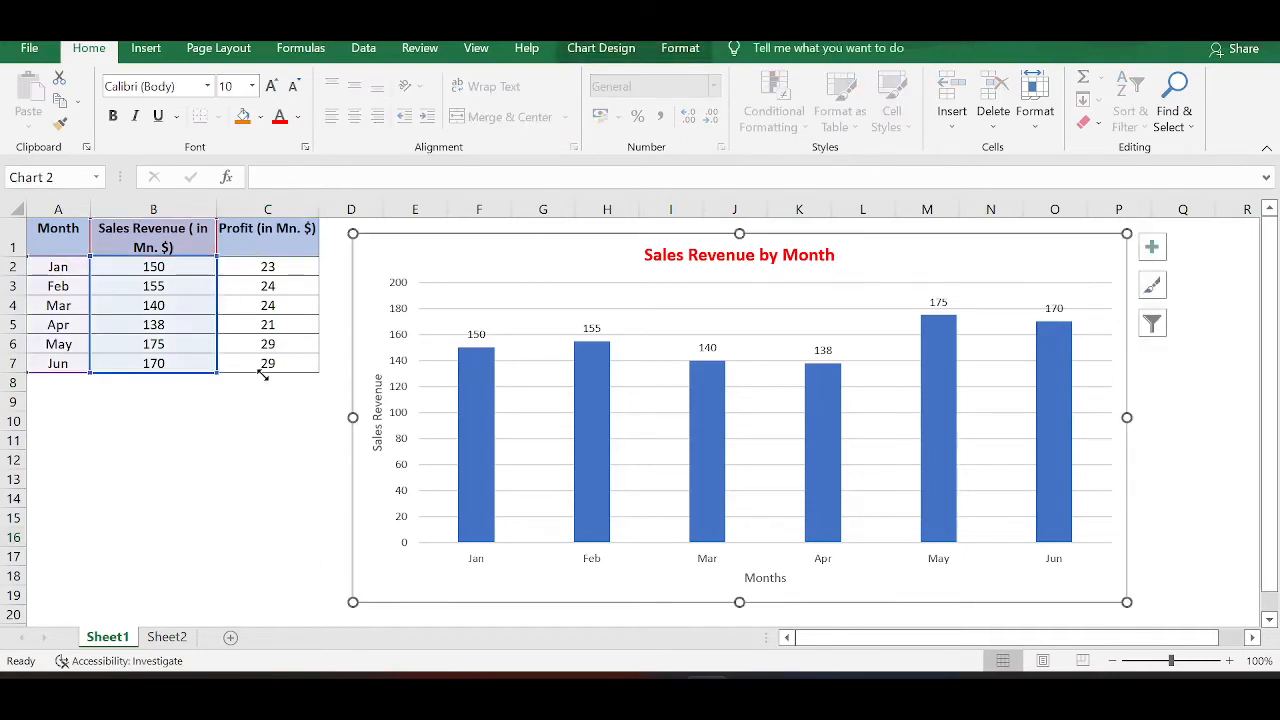
{"action": "left_click_drag", "start_coordinate": [268, 372], "coordinate": [299, 373]}
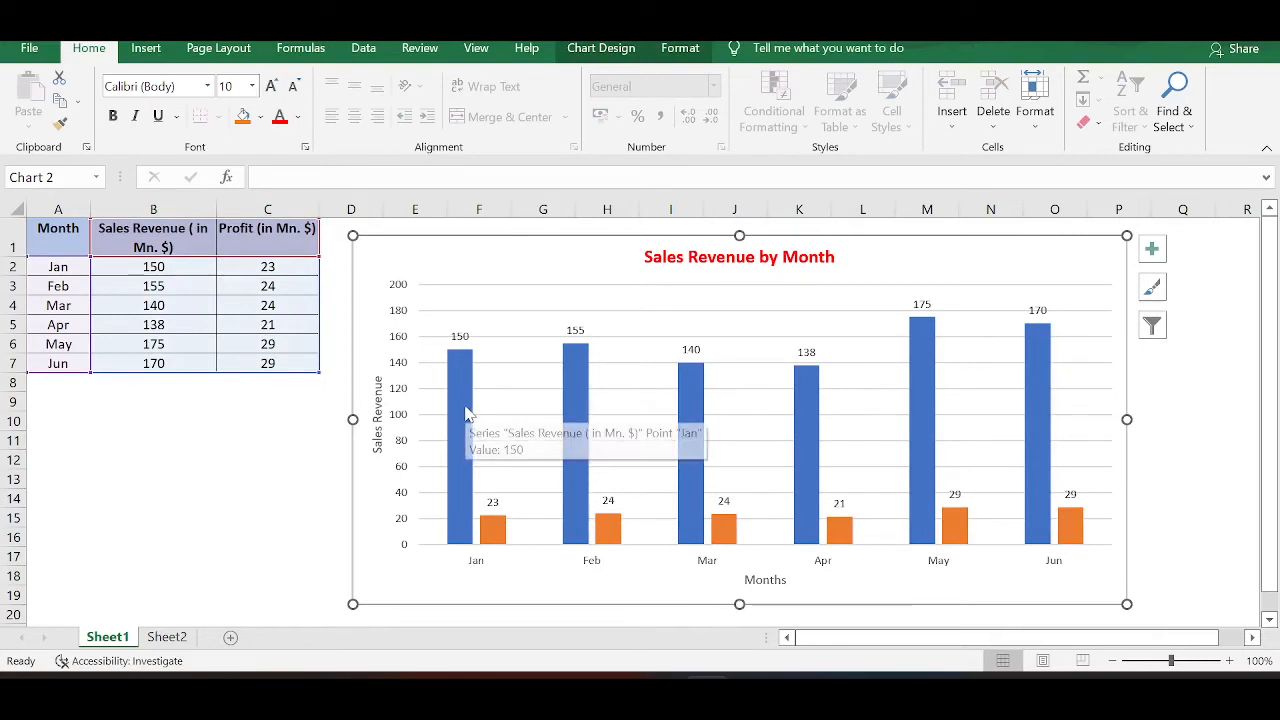
Add a data table to the chart, remove the data labels and deselect the chart
{"action": "mouse_move", "coordinate": [500, 540]}
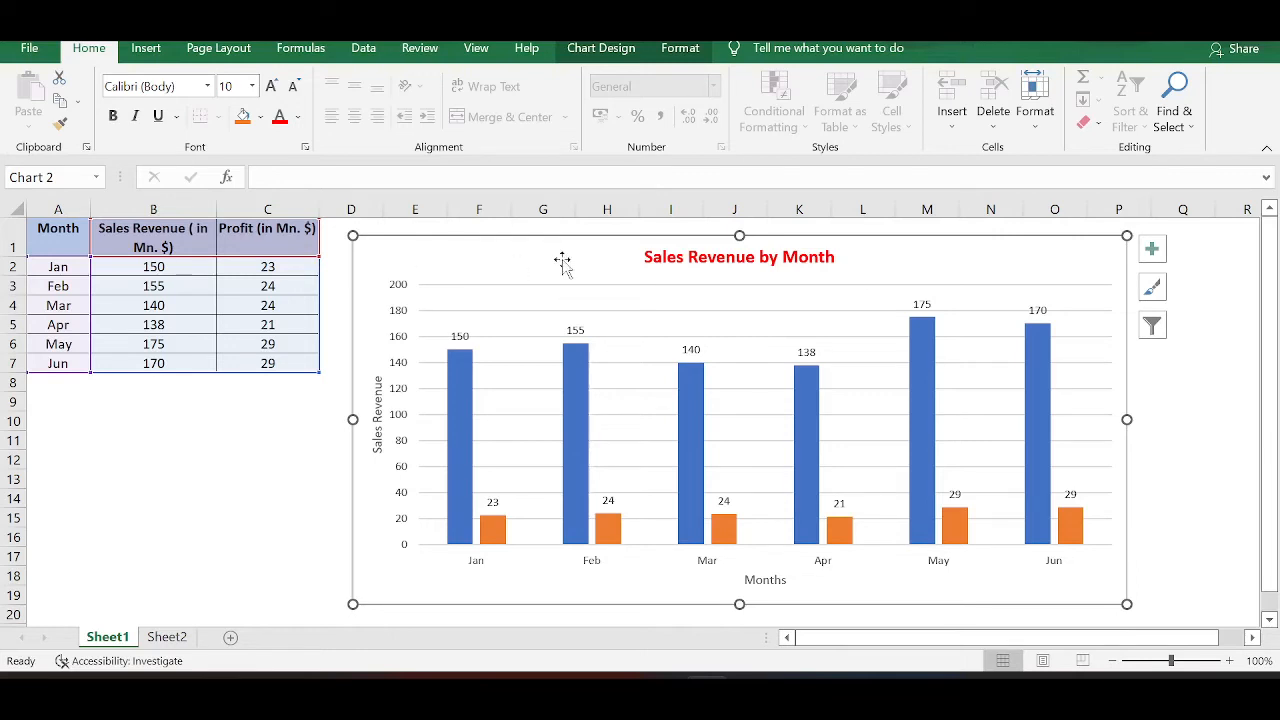
{"action": "left_click", "coordinate": [1152, 251]}
{"action": "left_click", "coordinate": [258, 362]}
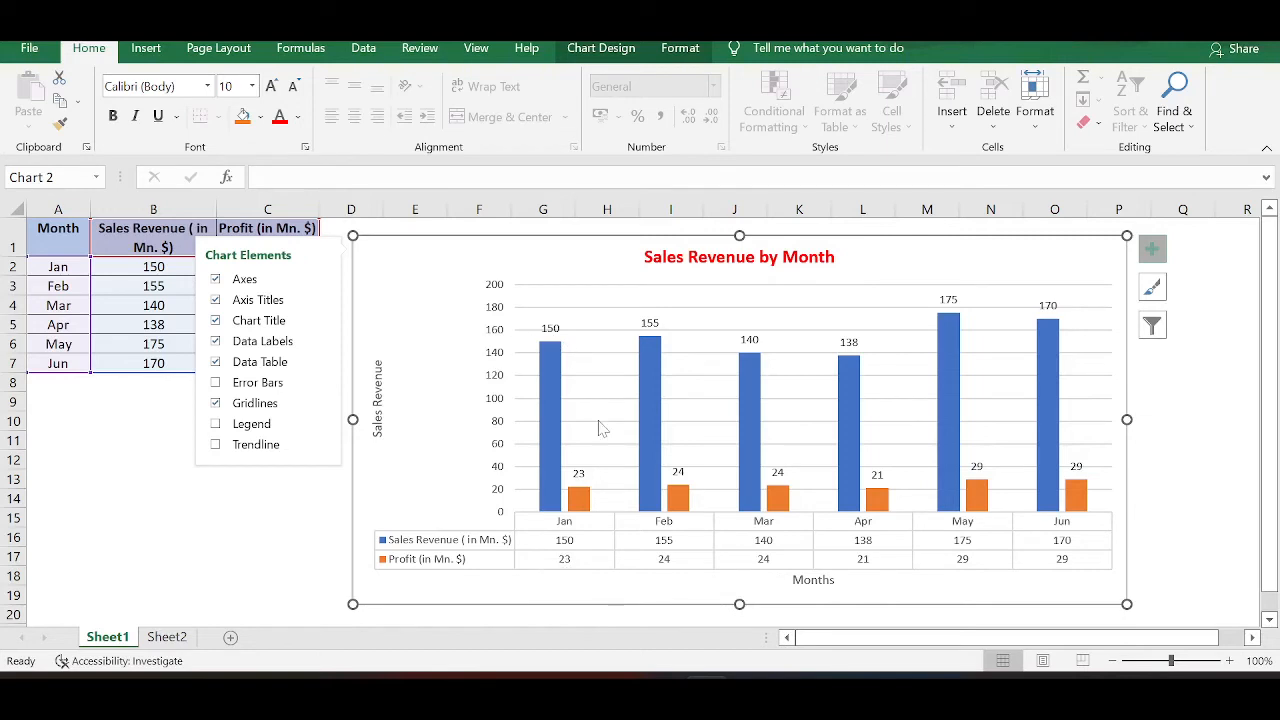
{"action": "left_click", "coordinate": [216, 343]}
{"action": "key", "text": "Escape"}
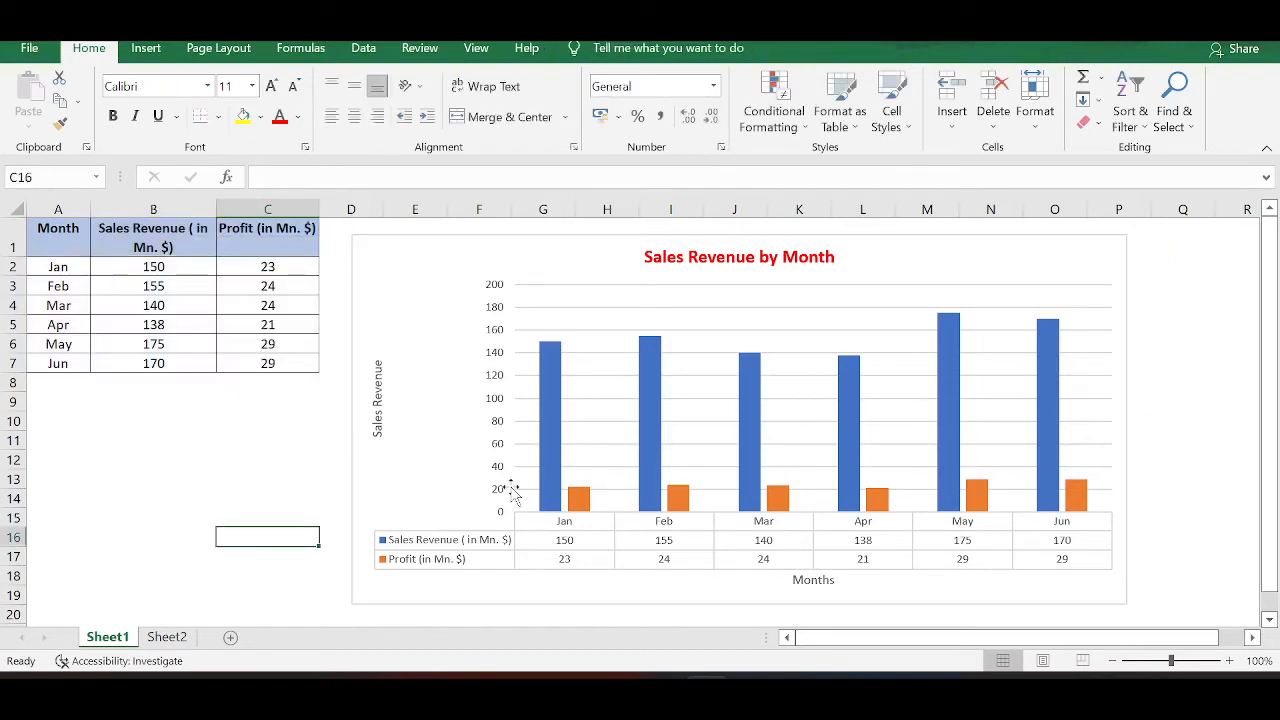
Add a trendline to the chart based on the Sales Revenue (in Mn. $) series
{"action": "key", "text": "ctrl+Page_Down"}
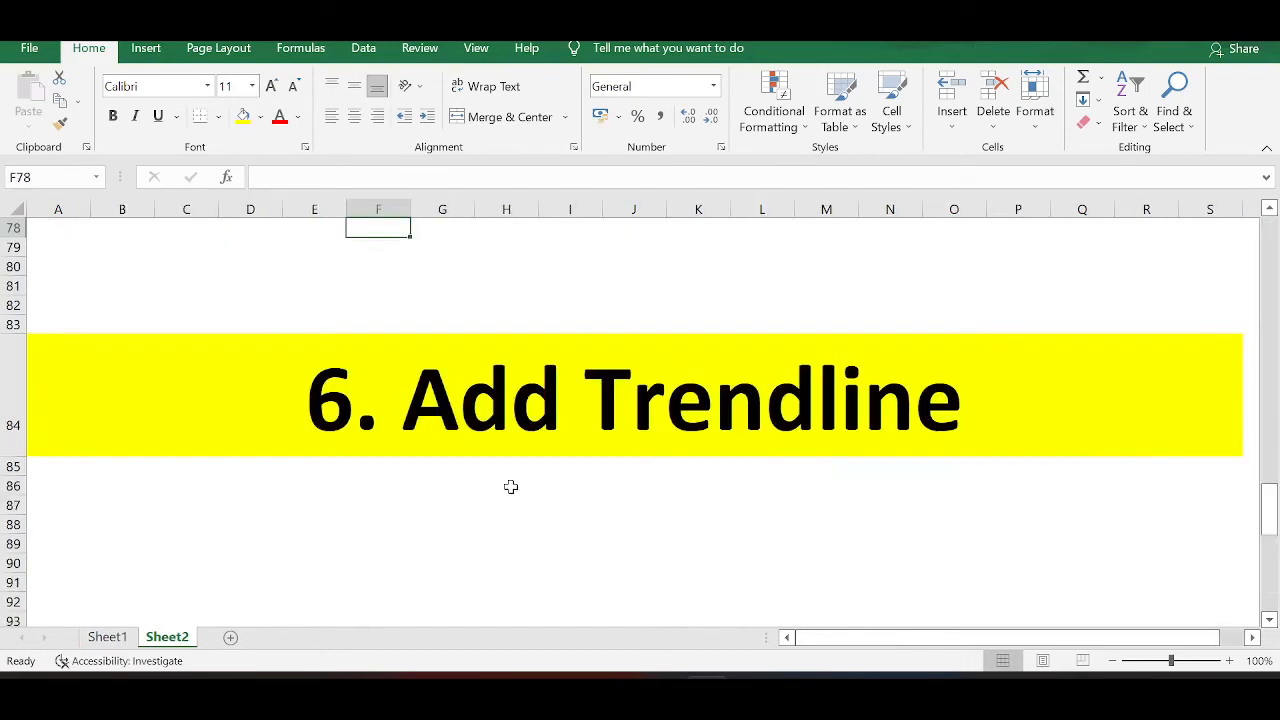
{"action": "key", "text": "ctrl+Page_Up"}
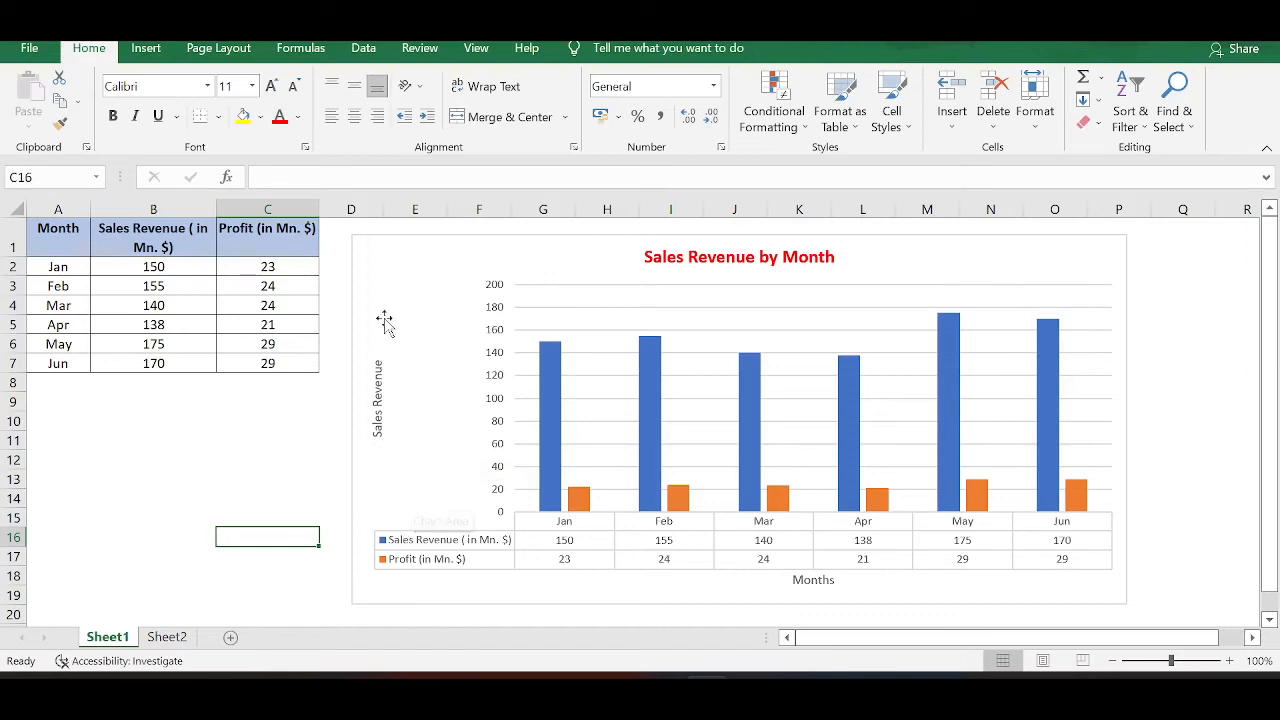
{"action": "left_click", "coordinate": [424, 282]}
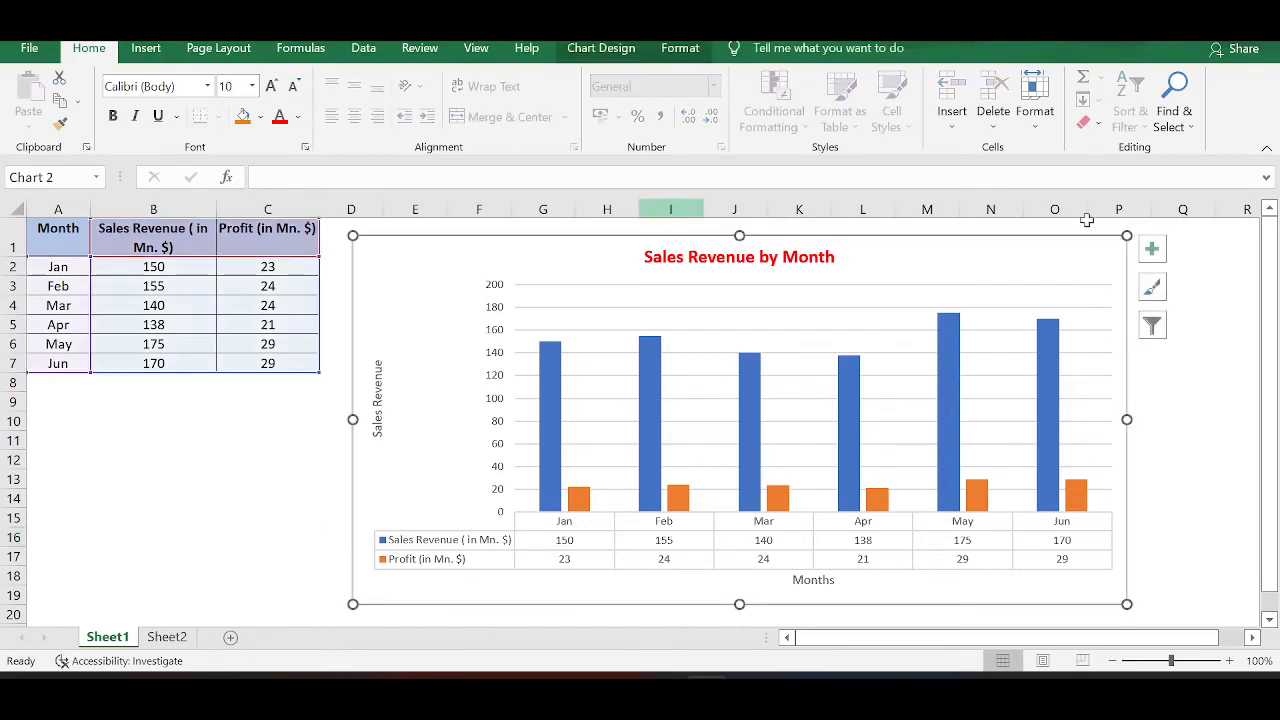
{"action": "left_click", "coordinate": [1151, 248]}
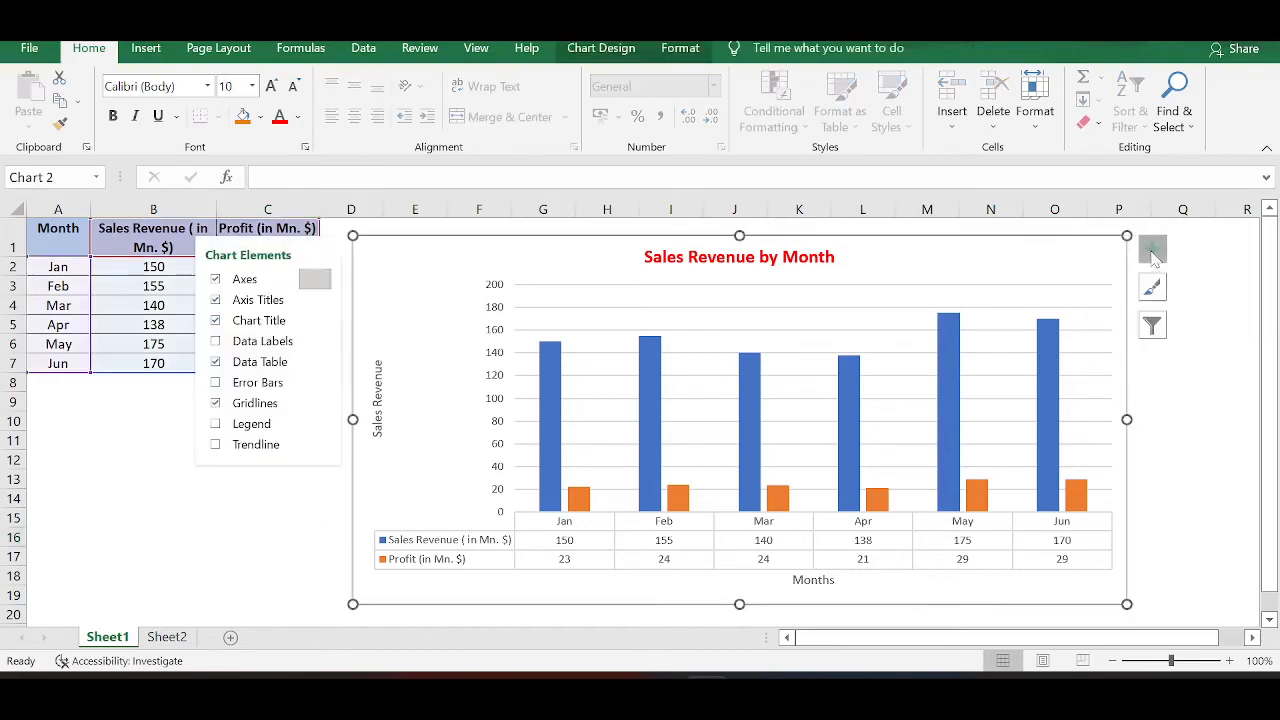
{"action": "left_click", "coordinate": [216, 447]}
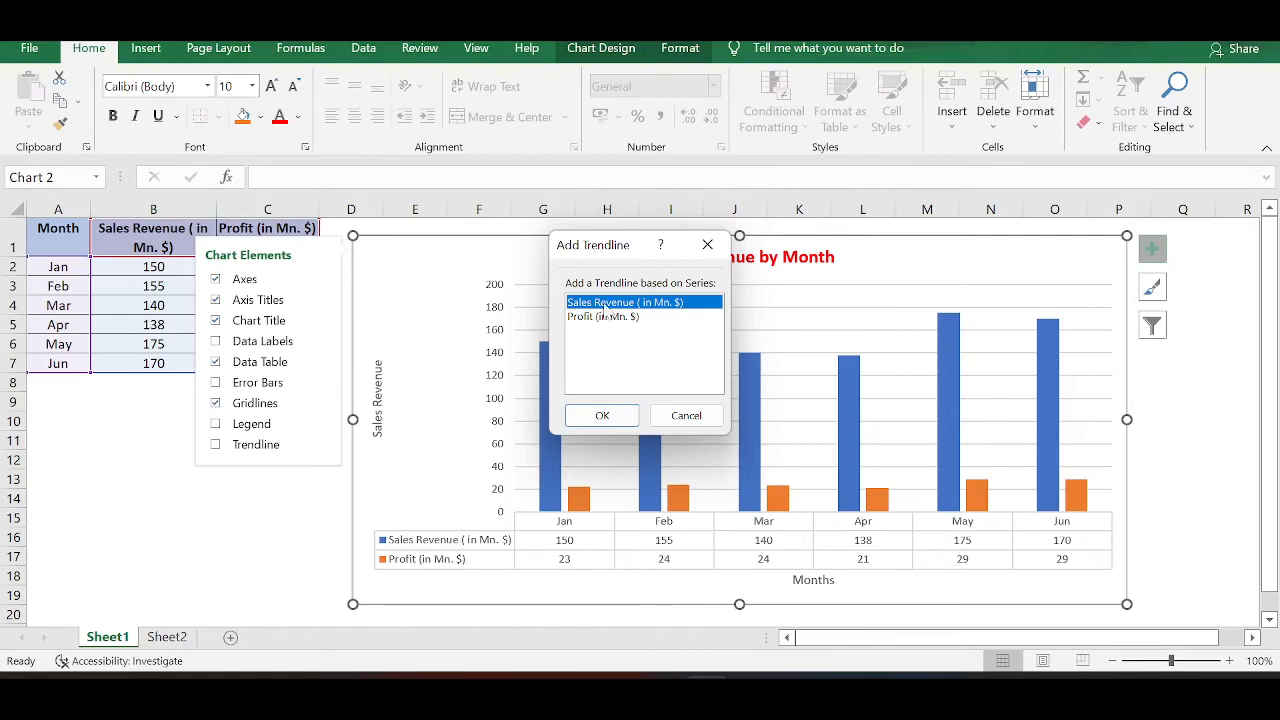
{"action": "left_click", "coordinate": [603, 416]}
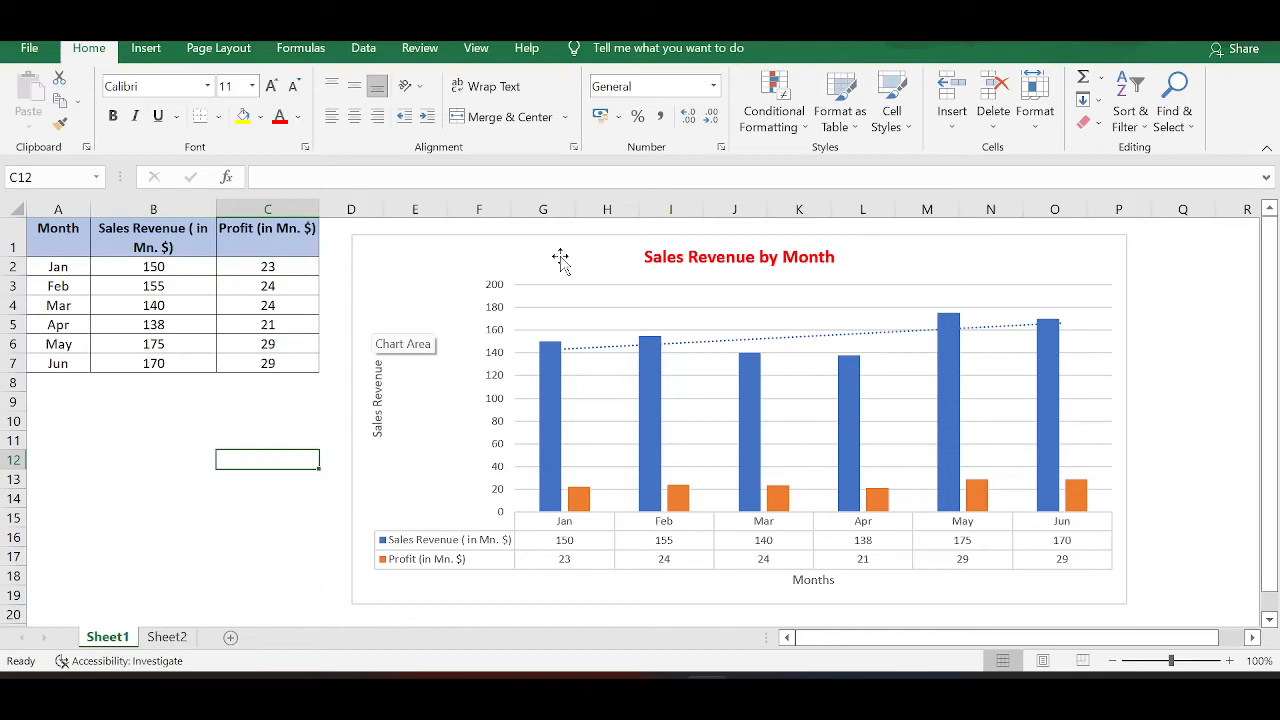
Filter the Profit (in Mn. $) series out of the chart and apply the filter
{"action": "left_click", "coordinate": [413, 281]}
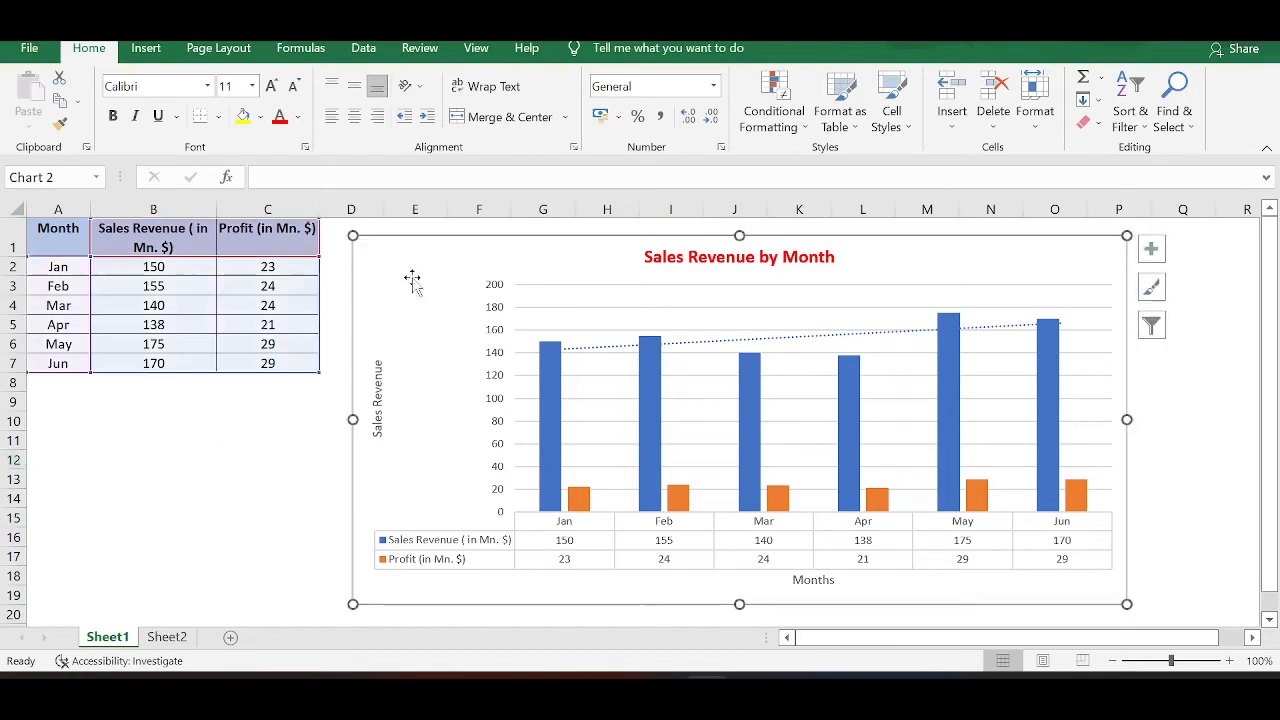
{"action": "left_click", "coordinate": [1153, 328]}
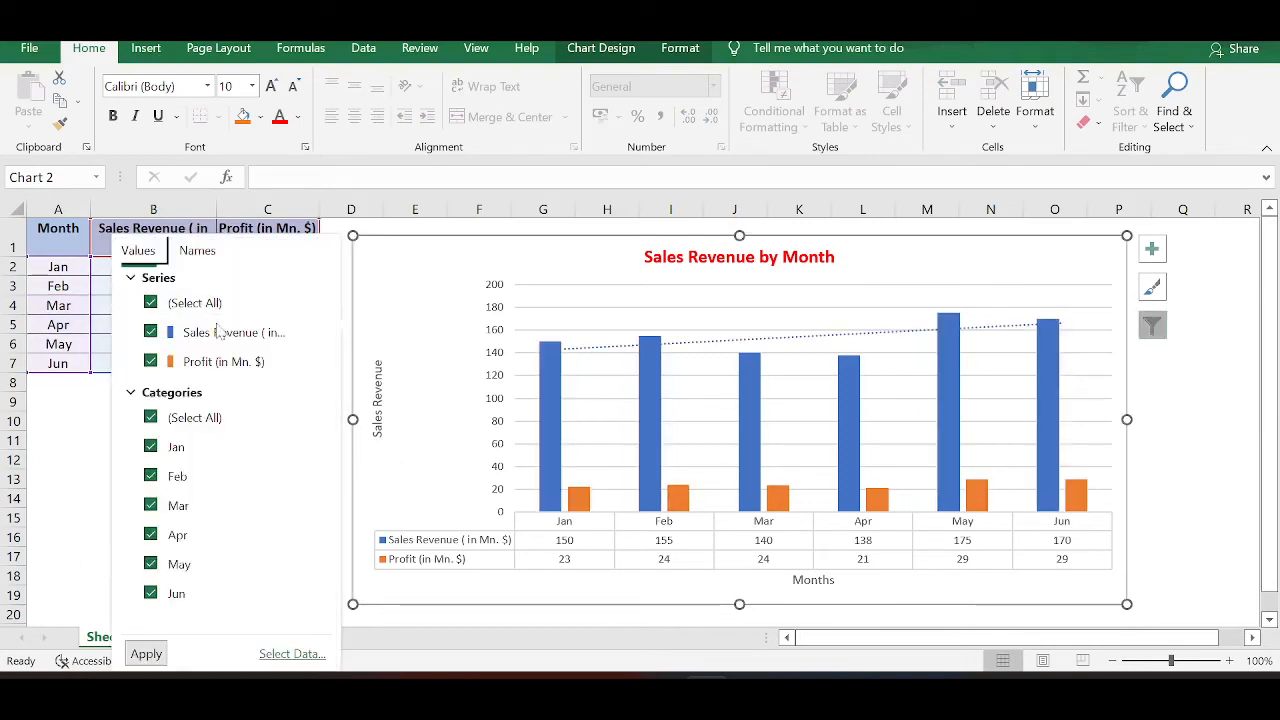
{"action": "left_click", "coordinate": [151, 362]}
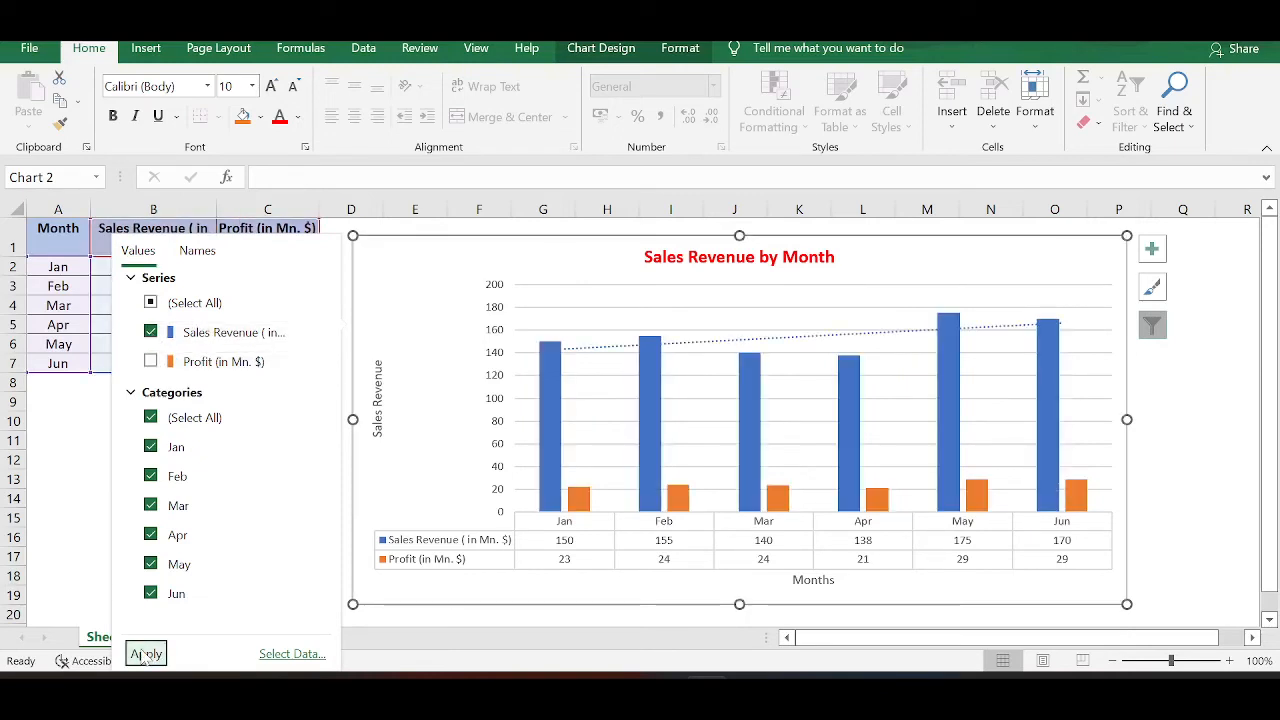
{"action": "left_click", "coordinate": [146, 654]}
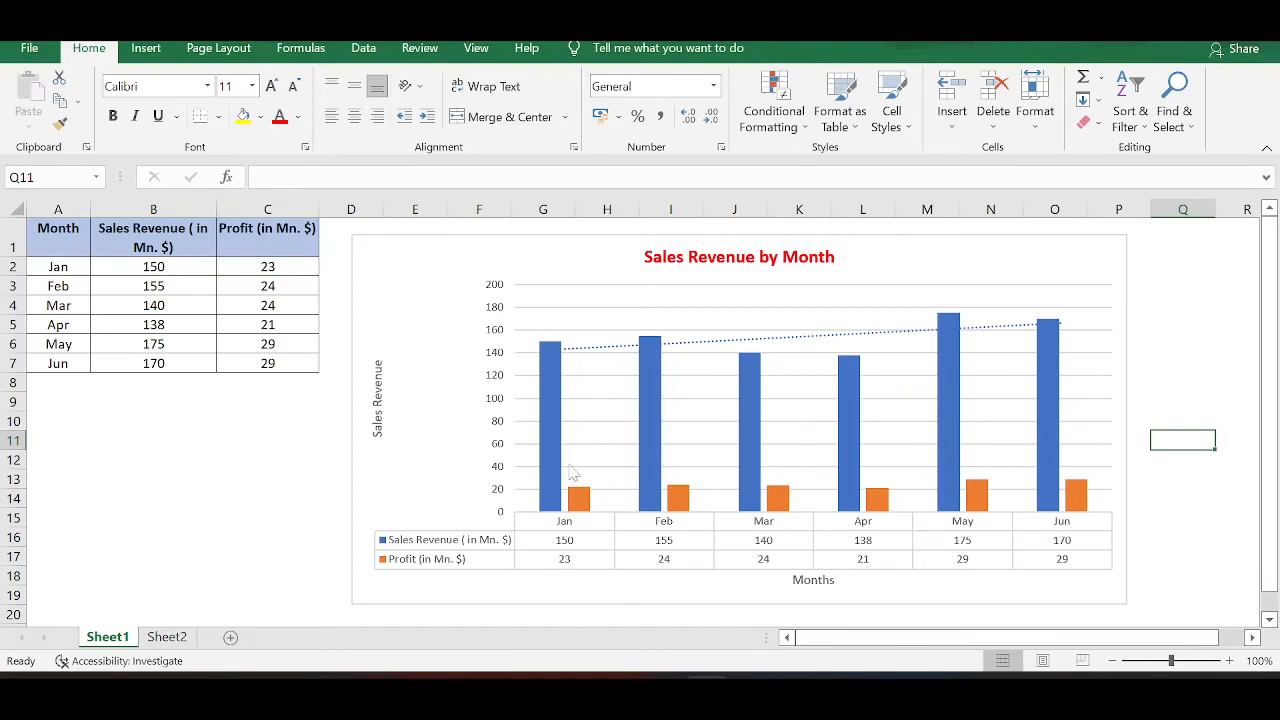
Format the Sales Revenue columns with a light green fill and a yellow outline, and deselect the chart
{"action": "left_click", "coordinate": [553, 400]}
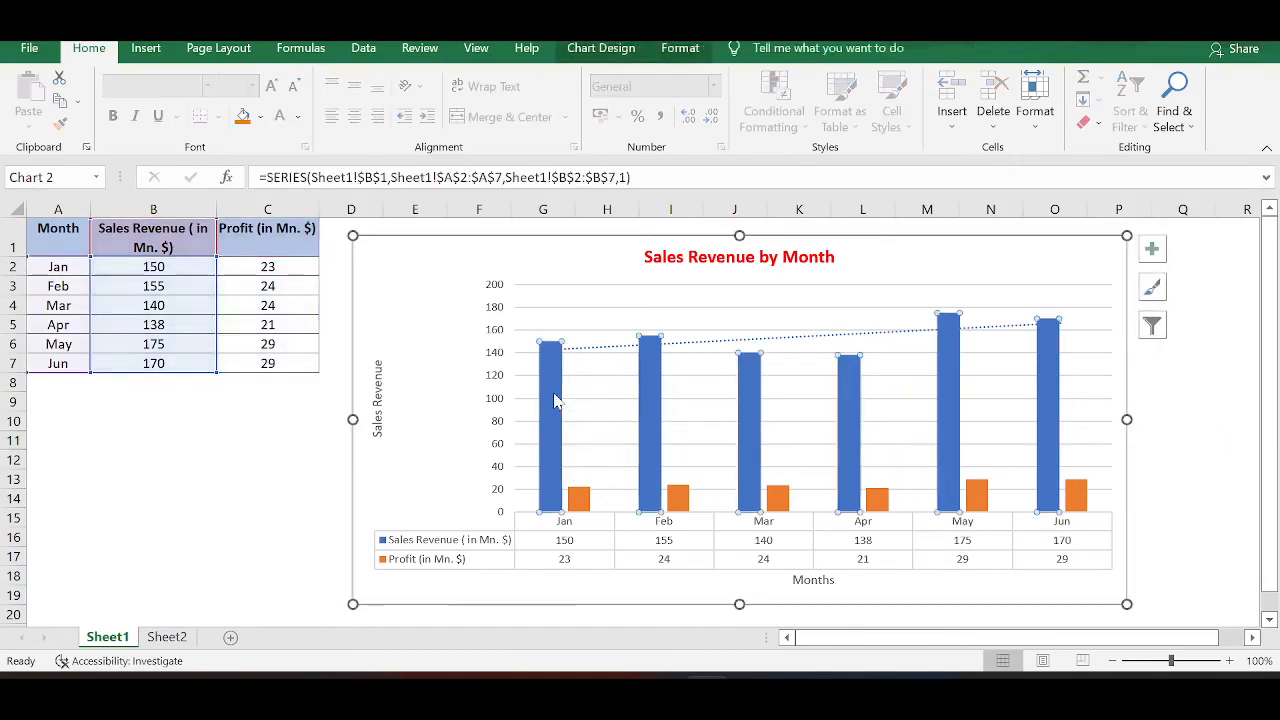
{"action": "left_click", "coordinate": [680, 49]}
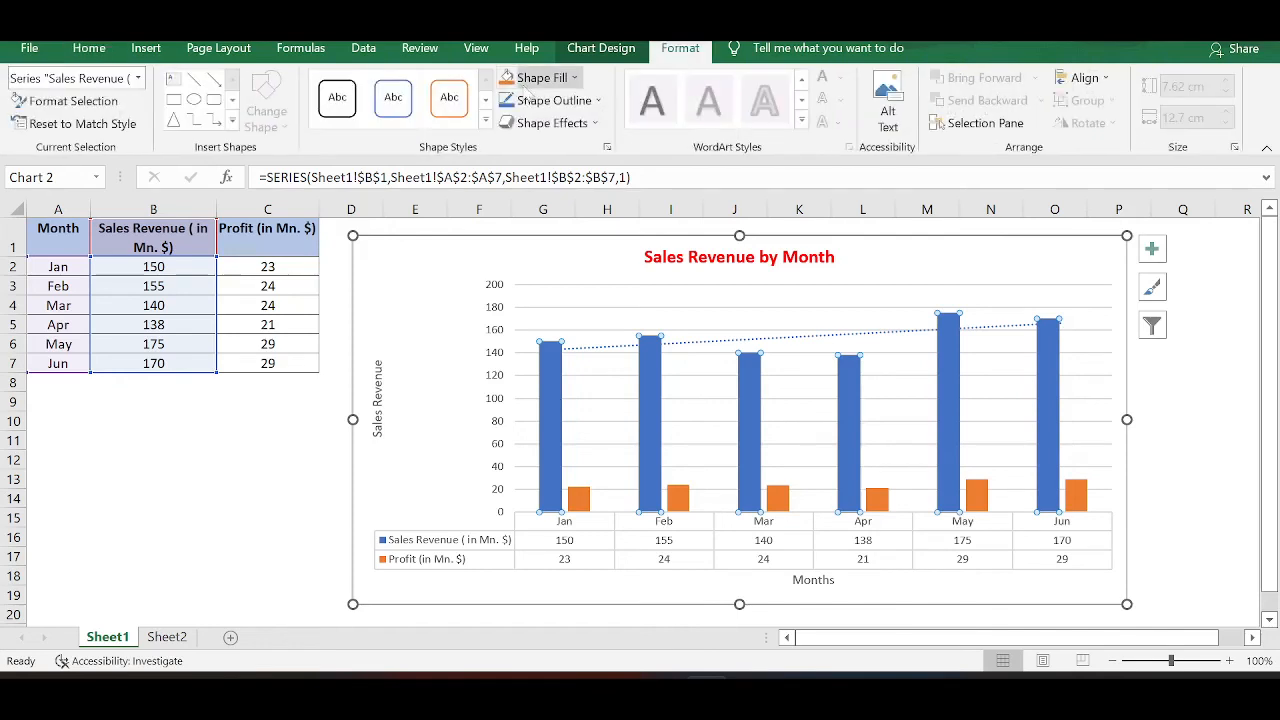
{"action": "left_click", "coordinate": [573, 78]}
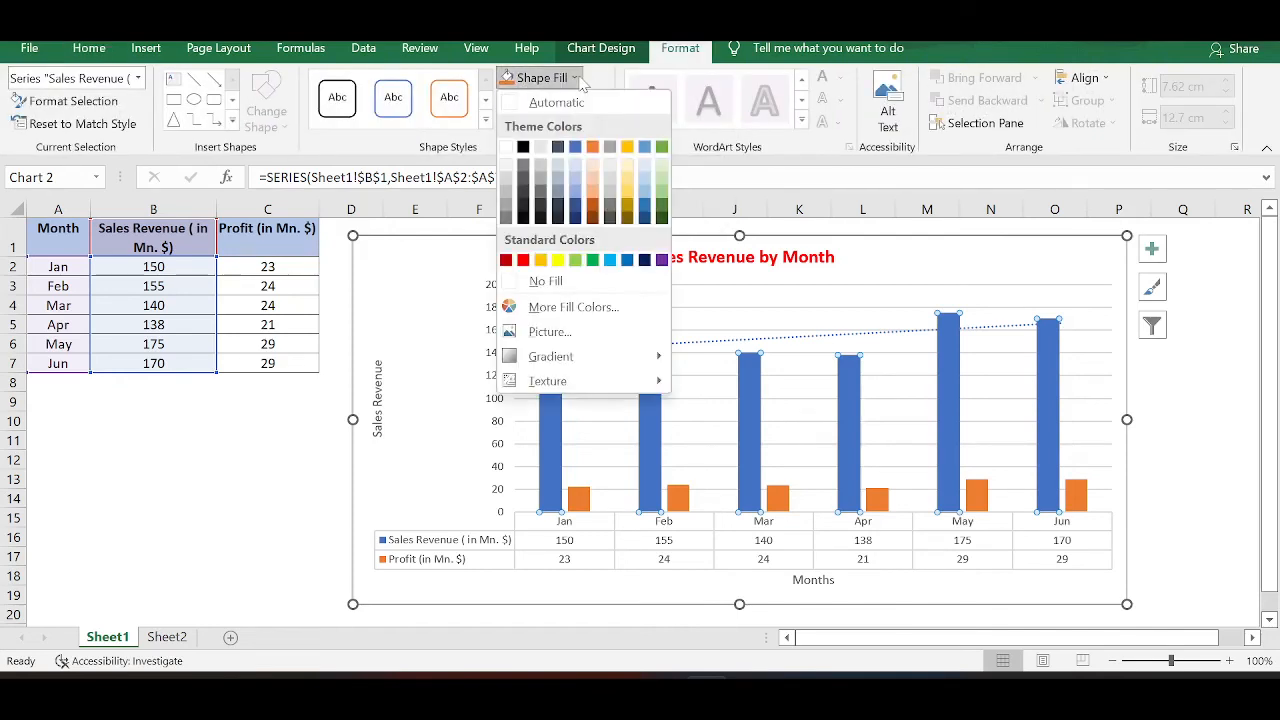
{"action": "left_click", "coordinate": [668, 195]}
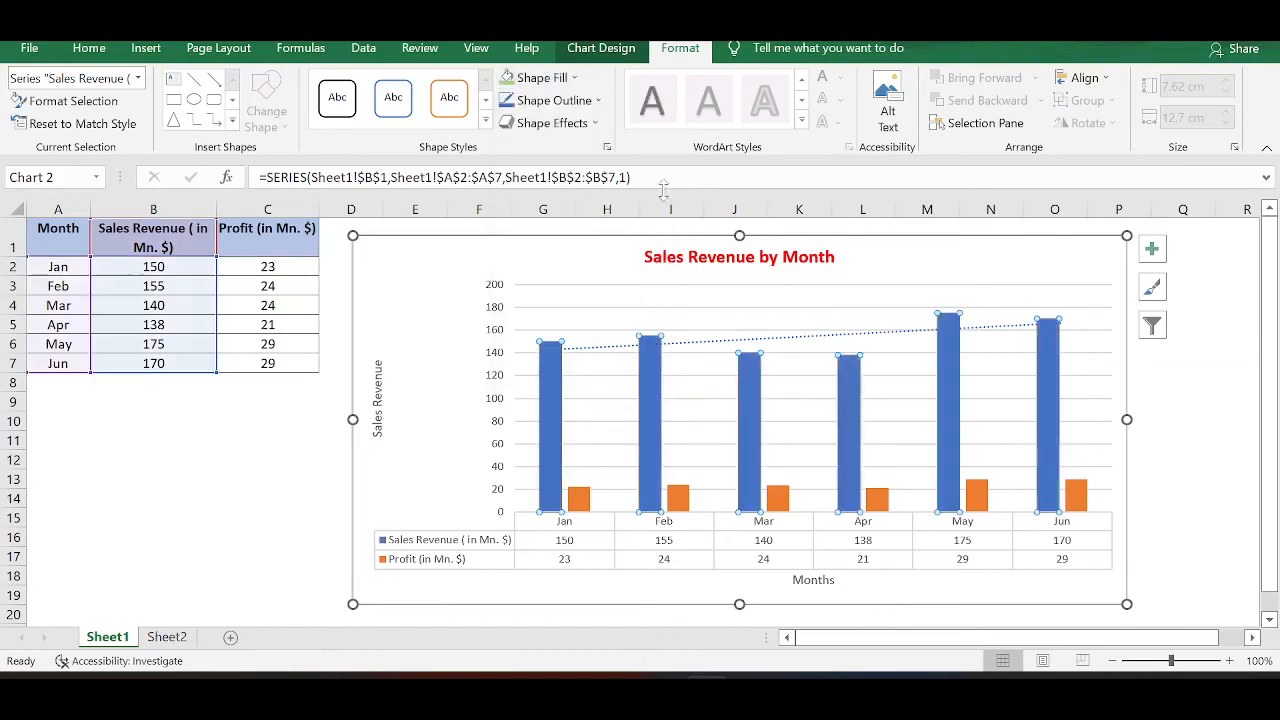
{"action": "left_click", "coordinate": [599, 101]}
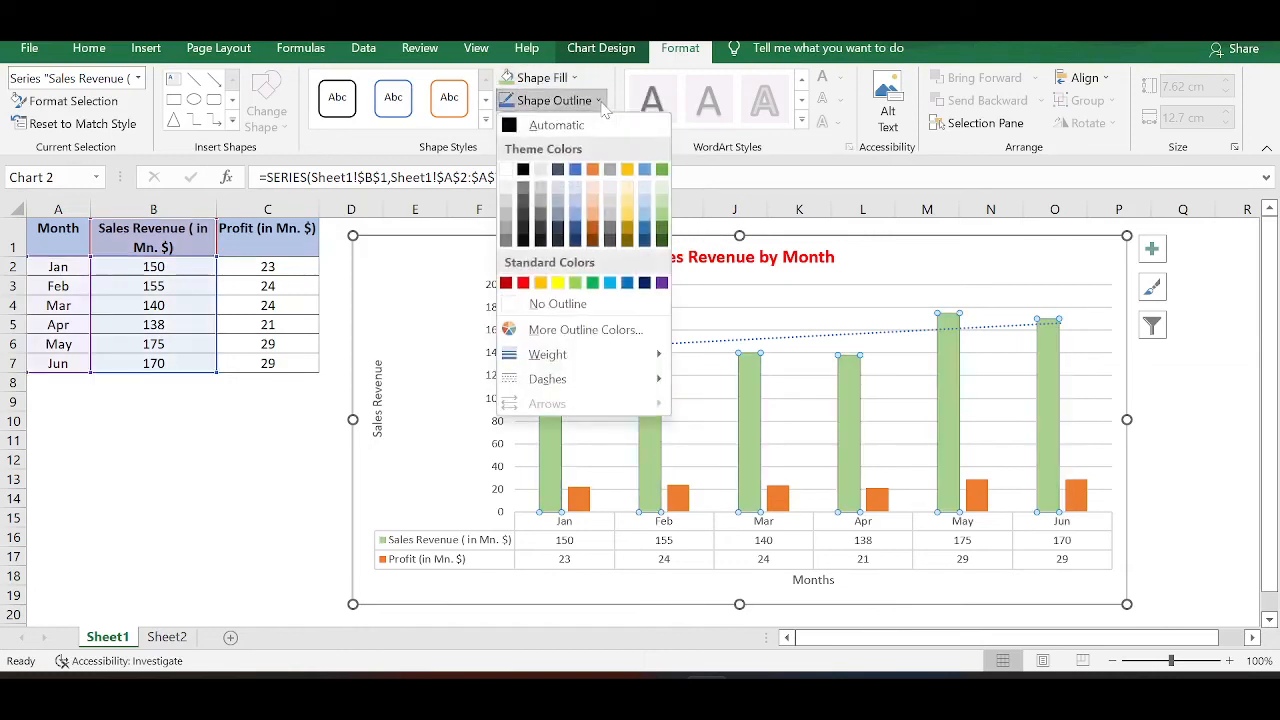
{"action": "left_click", "coordinate": [559, 283]}
{"action": "key", "text": "Escape"}
{"action": "key", "text": "Escape"}
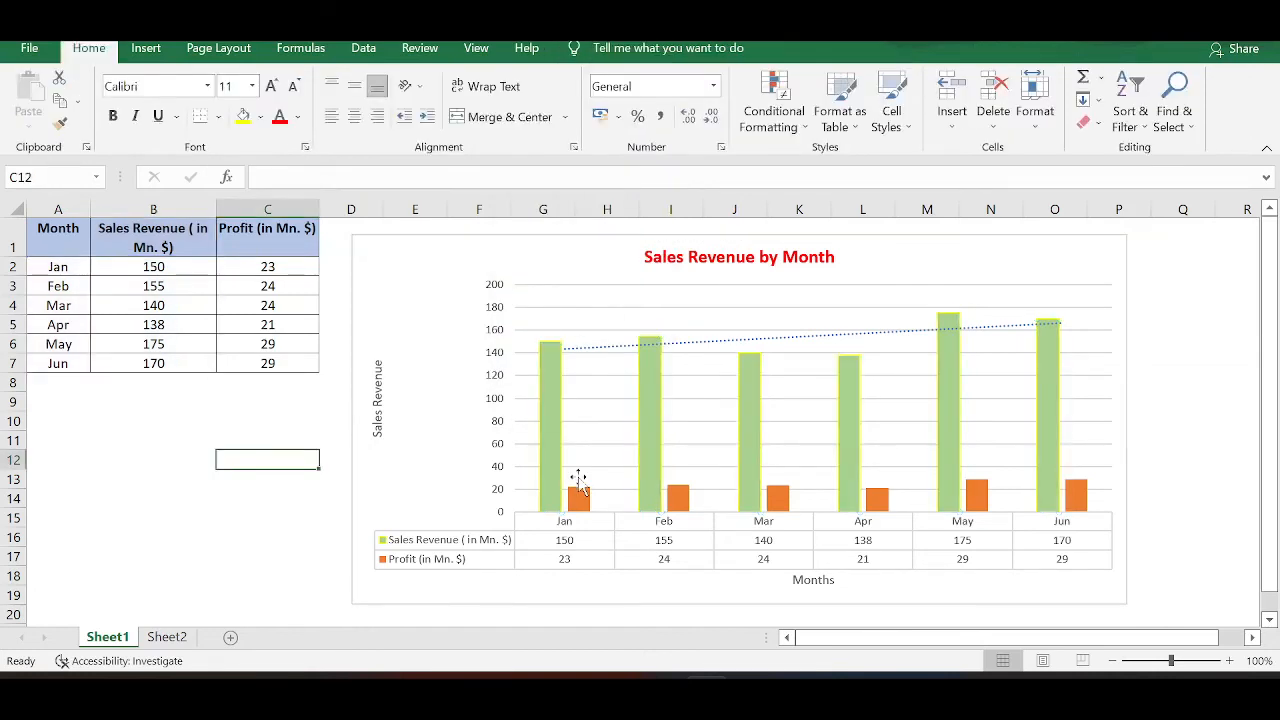
Format the Profit columns with a light blue fill and a yellow outline, and deselect the chart
{"action": "mouse_move", "coordinate": [582, 500]}
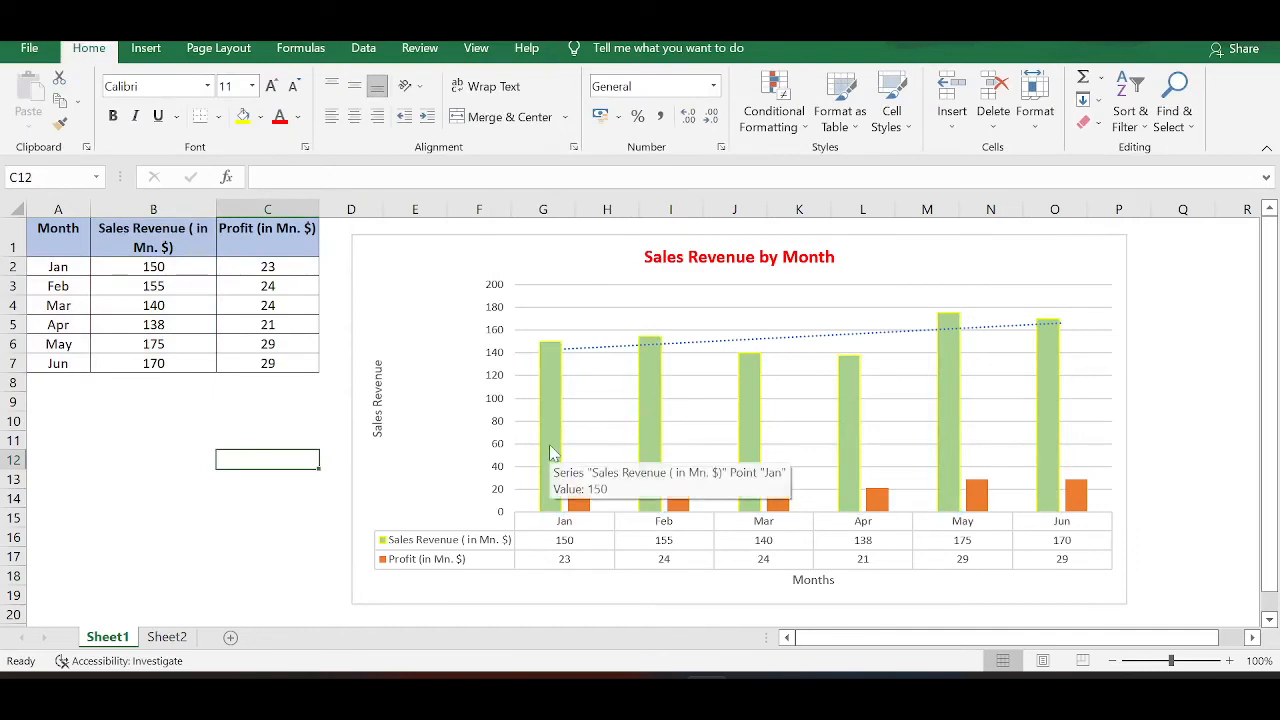
{"action": "left_click", "coordinate": [582, 500]}
{"action": "left_click", "coordinate": [576, 80]}
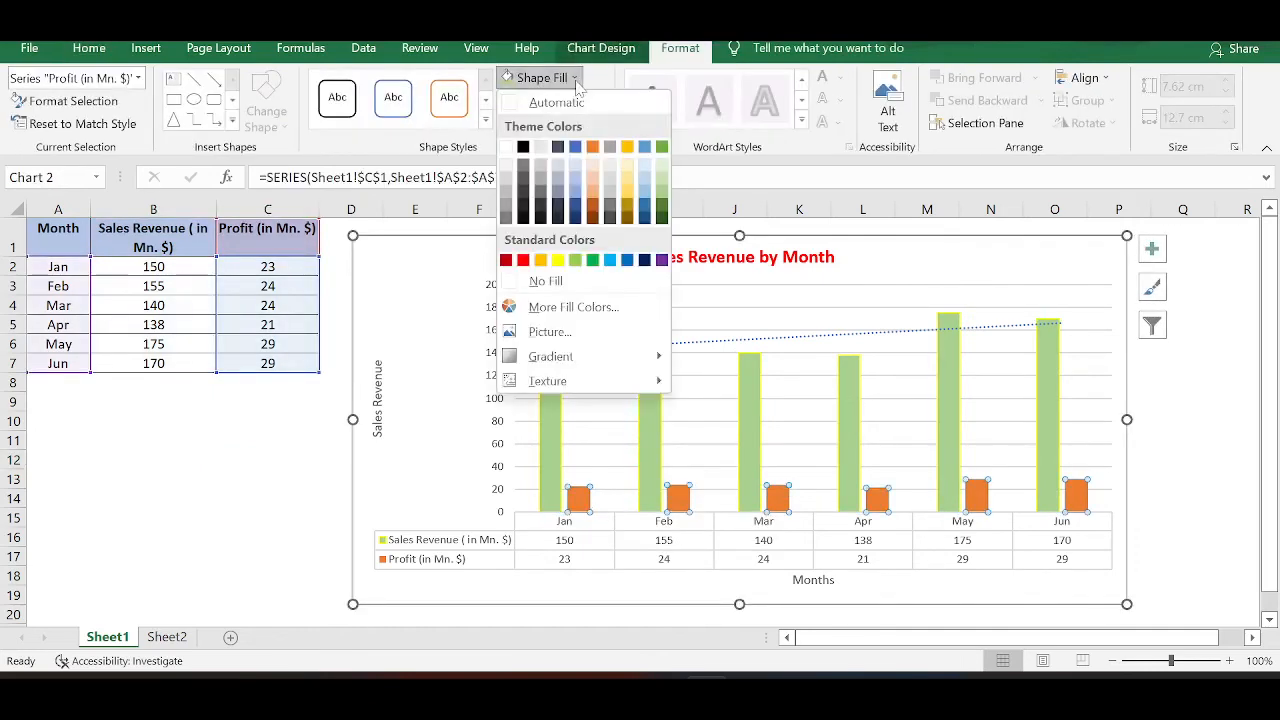
{"action": "left_click", "coordinate": [577, 197]}
{"action": "left_click", "coordinate": [554, 100]}
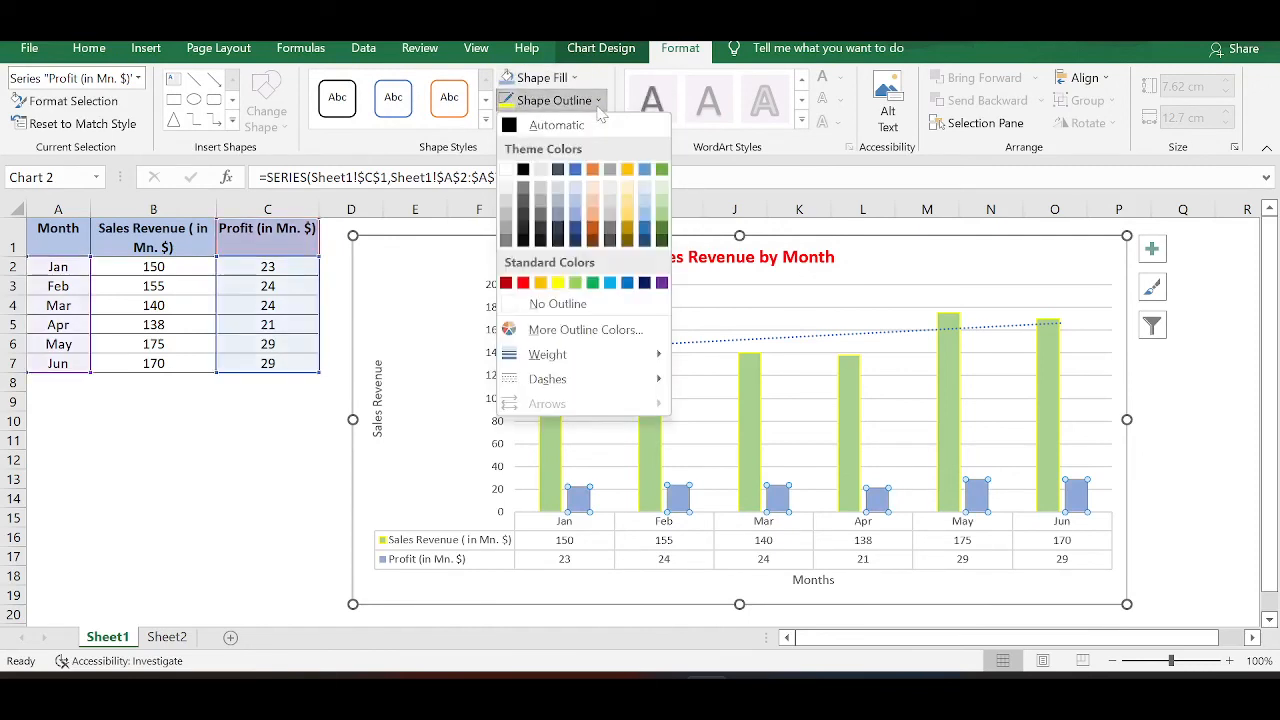
{"action": "left_click", "coordinate": [563, 283]}
{"action": "left_click", "coordinate": [267, 498]}
Format the Sales Revenue trendline as a red dashed line and deselect the chart
{"action": "left_click", "coordinate": [710, 344]}
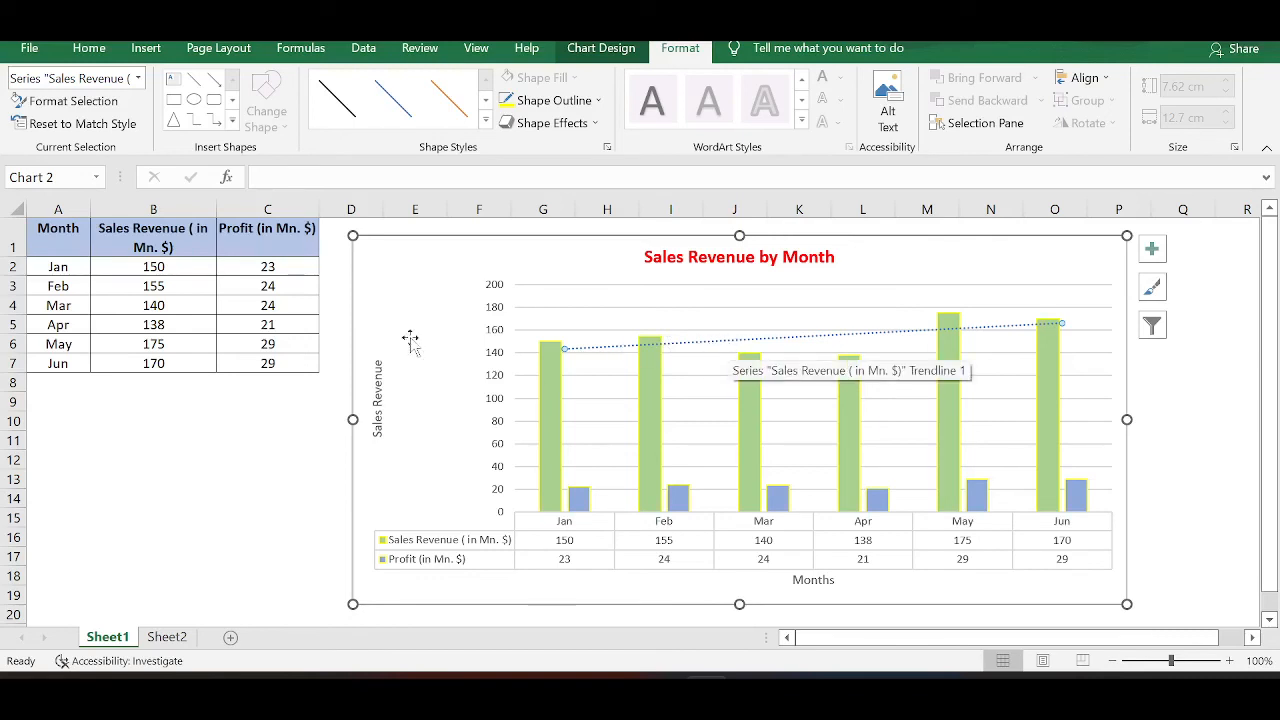
{"action": "left_click", "coordinate": [598, 100]}
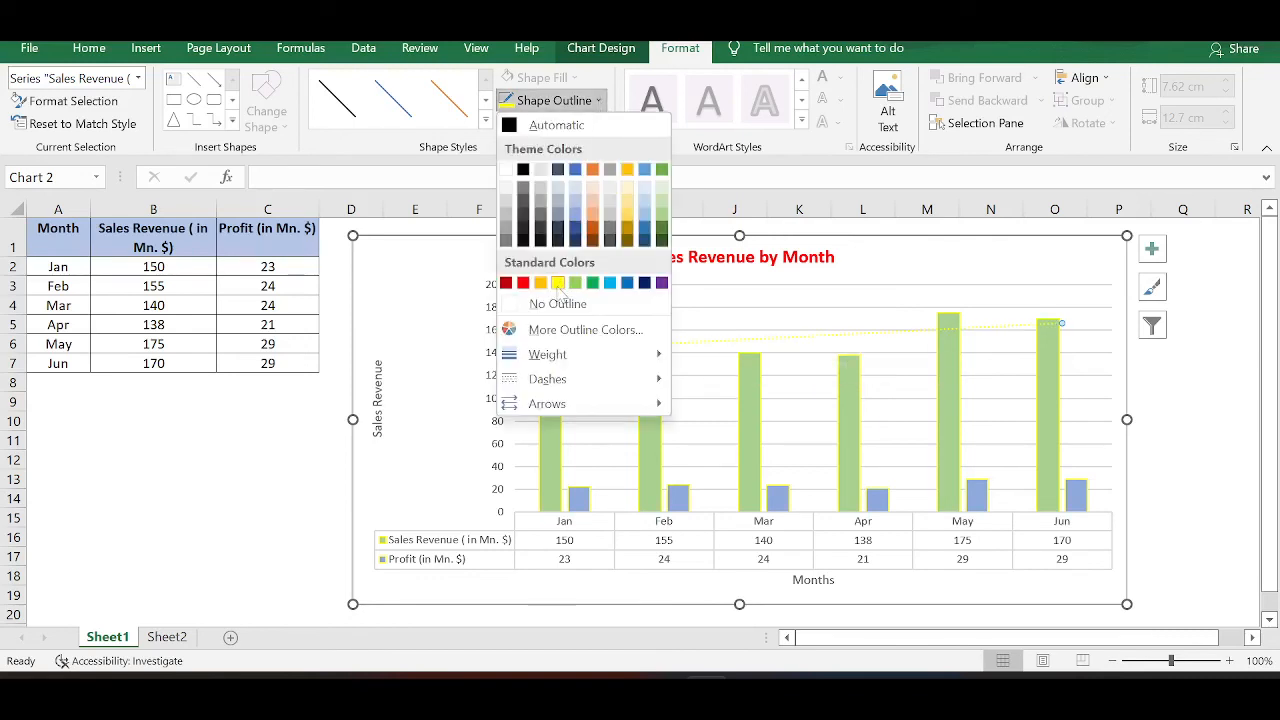
{"action": "left_click", "coordinate": [523, 283]}
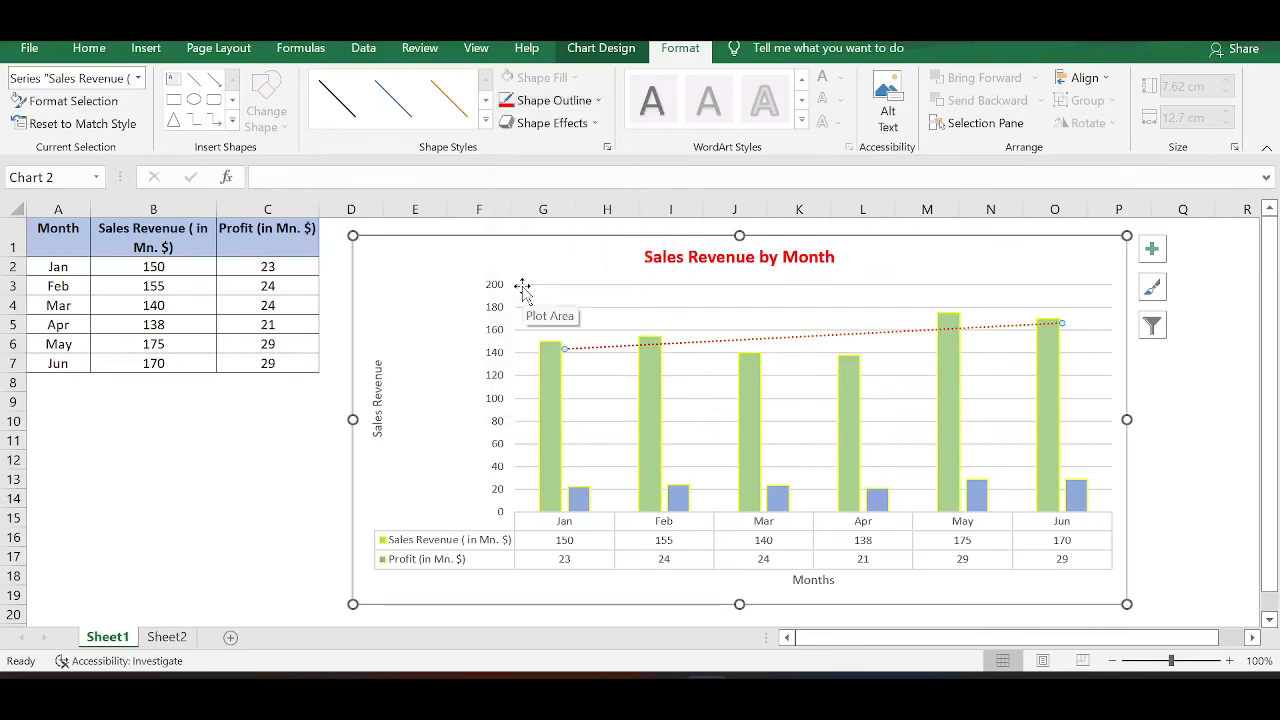
{"action": "left_click", "coordinate": [600, 101]}
{"action": "mouse_move", "coordinate": [572, 392]}
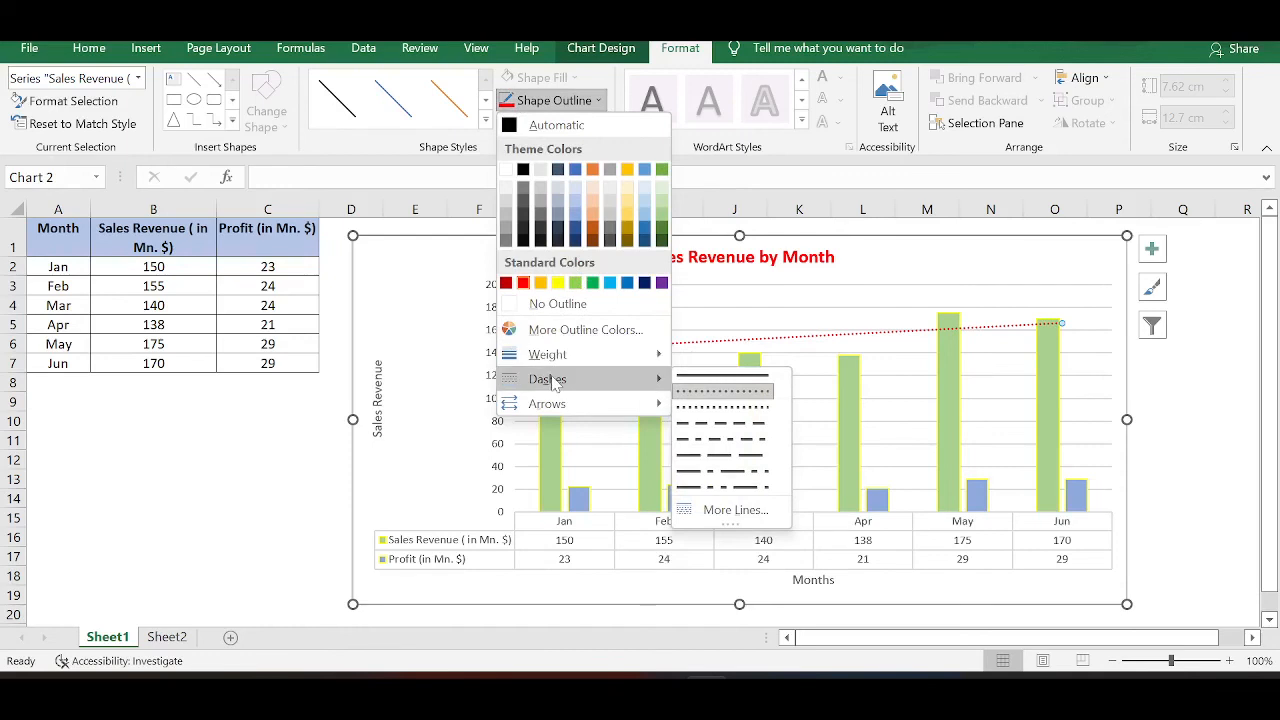
{"action": "left_click", "coordinate": [707, 426]}
{"action": "left_click", "coordinate": [262, 478]}
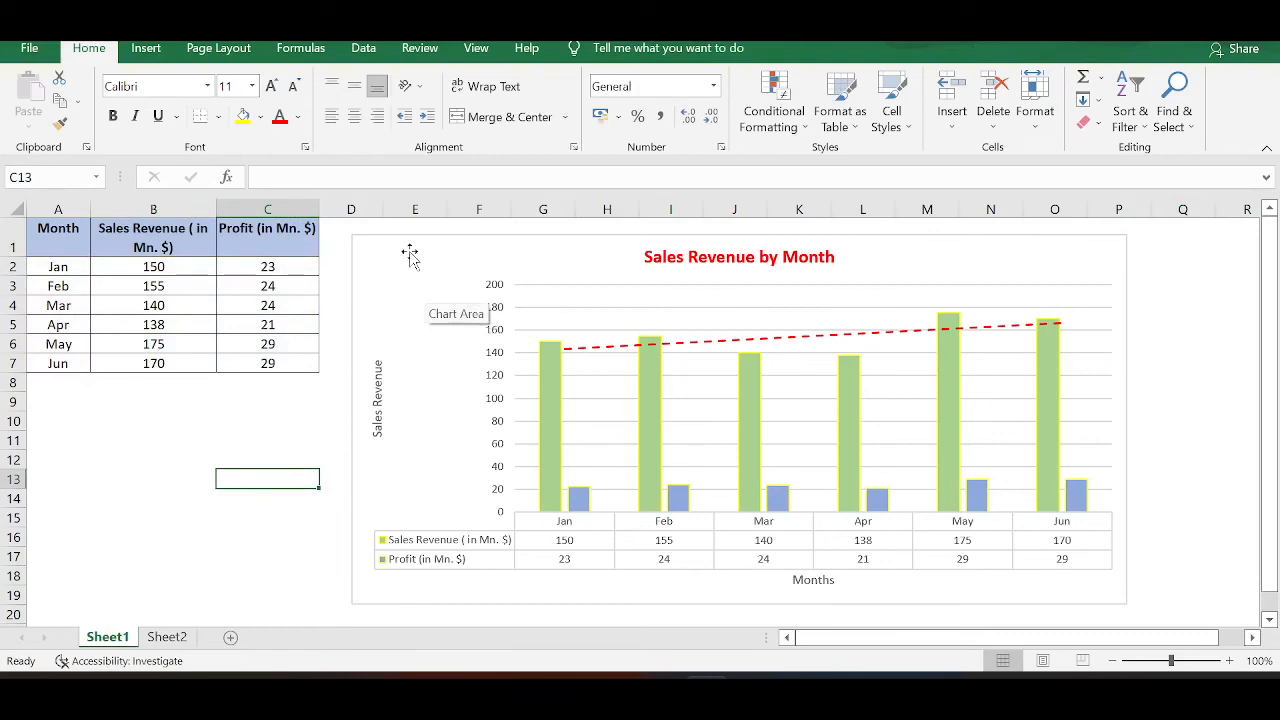
Browse the gallery of preset chart styles for the Sales Revenue by Month chart without applying one
{"action": "left_click", "coordinate": [405, 252]}
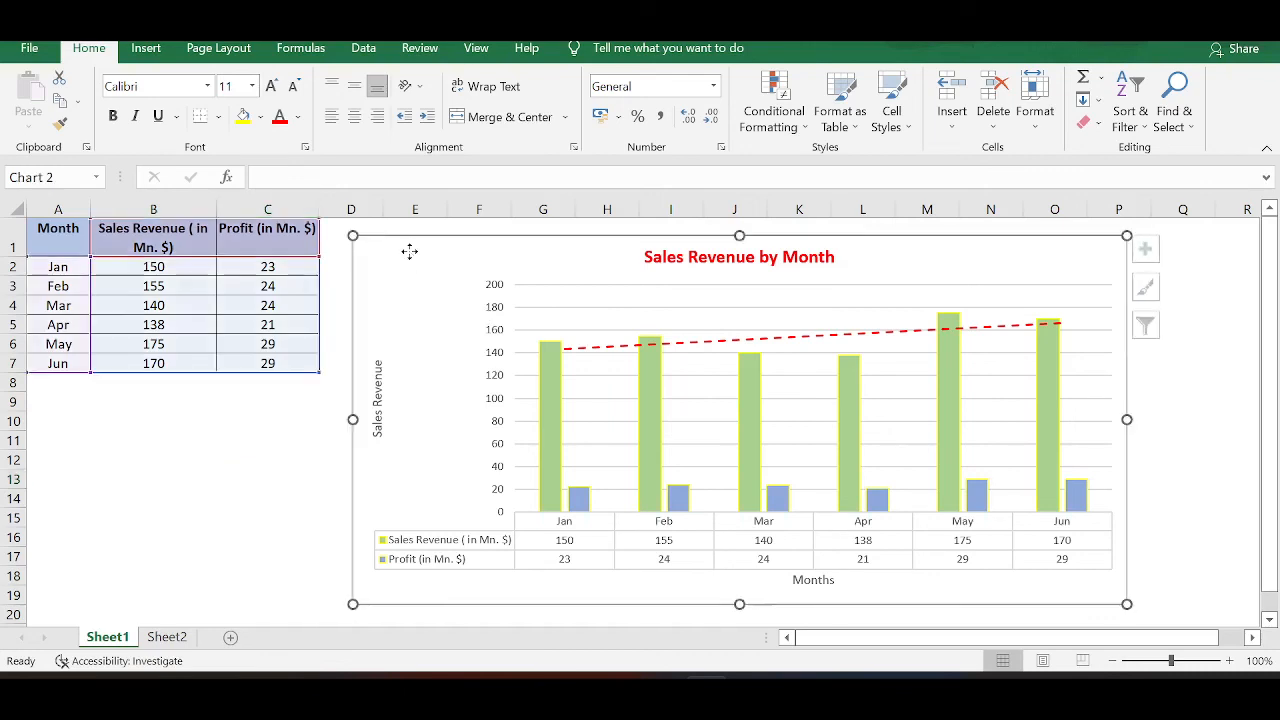
{"action": "left_click", "coordinate": [1151, 287]}
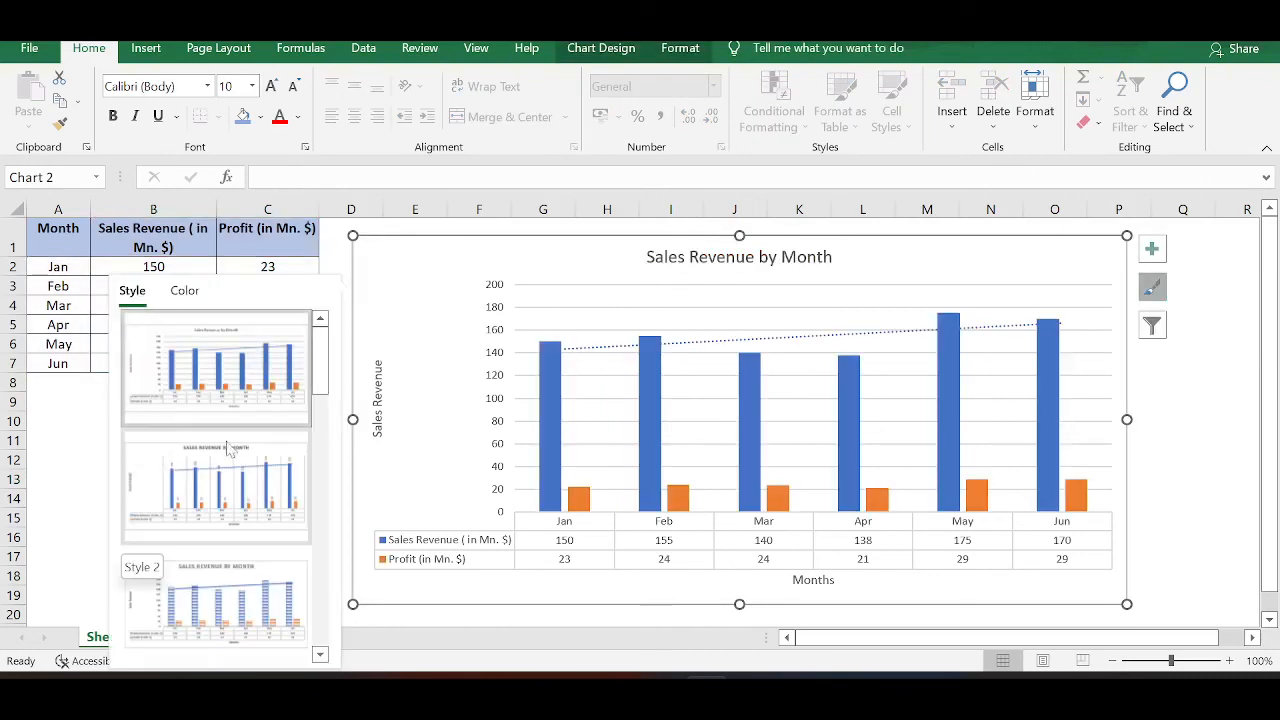
{"action": "scroll", "coordinate": [228, 460], "scroll_direction": "down", "scroll_amount": 2}
{"action": "scroll", "coordinate": [228, 460], "scroll_direction": "down", "scroll_amount": 1}
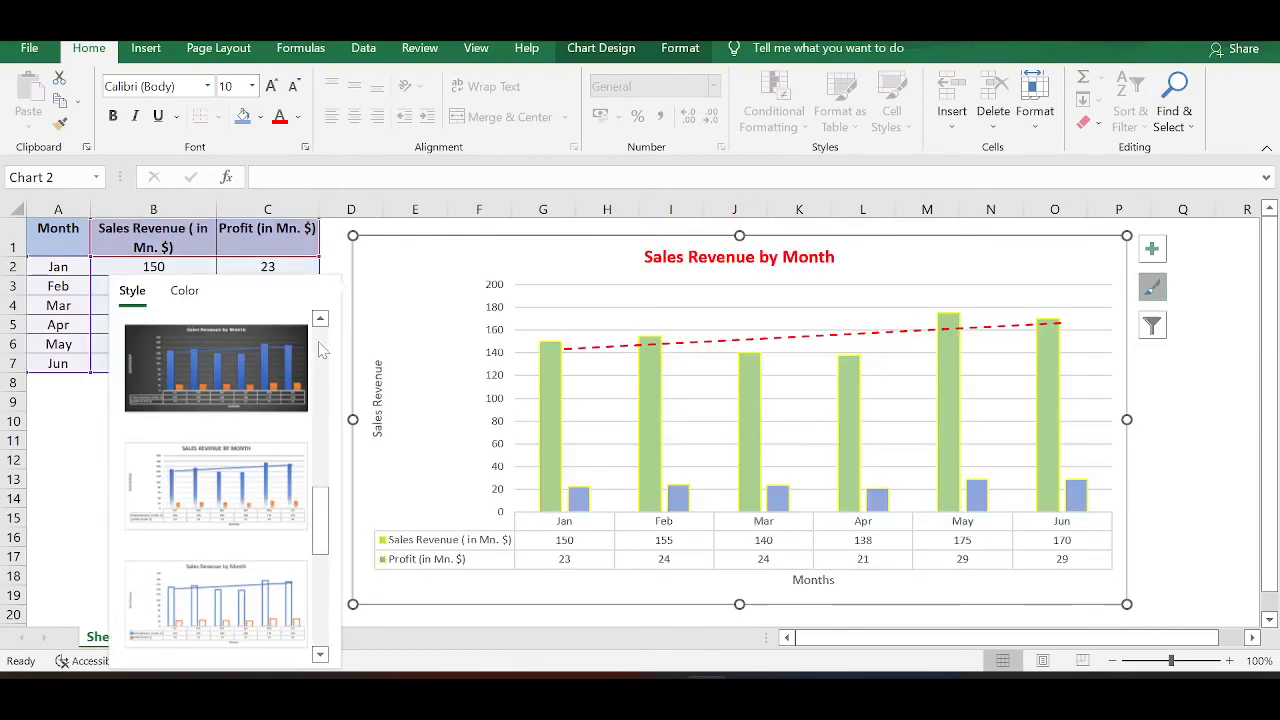
{"action": "left_click_drag", "start_coordinate": [319, 343], "coordinate": [324, 490]}
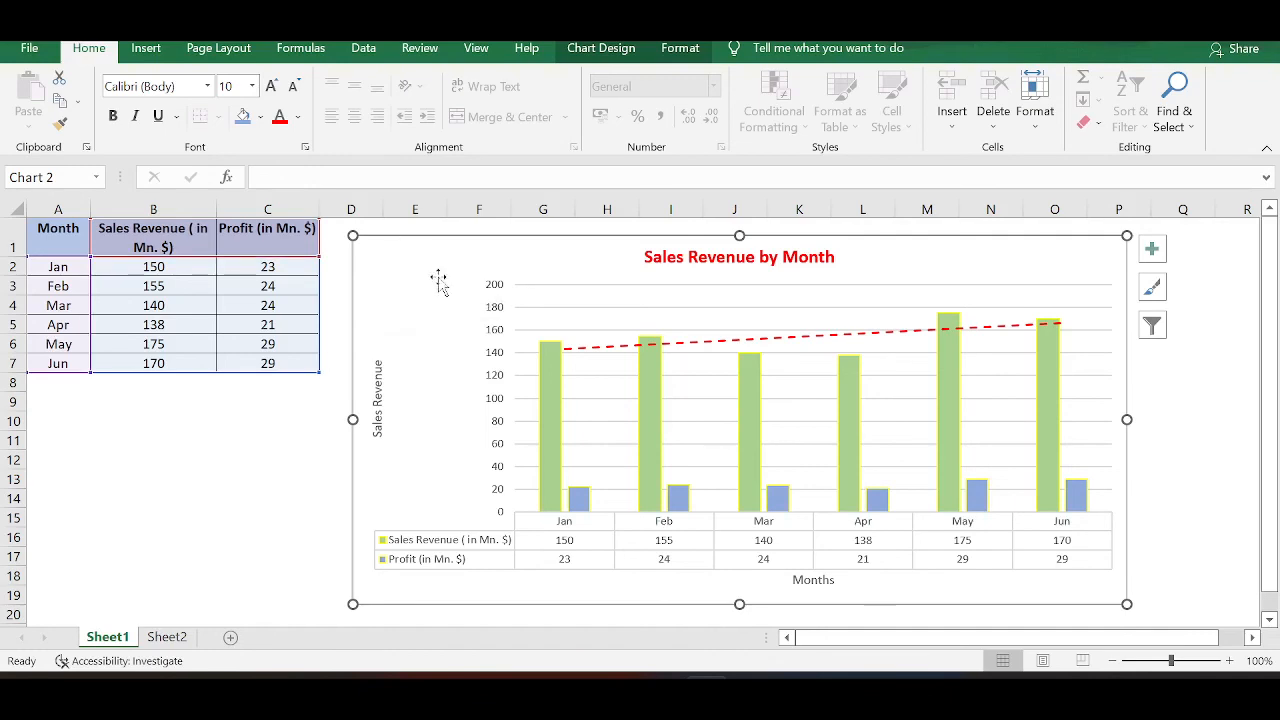
Give the chart area a solid fill in a light orange theme color
{"action": "right_click", "coordinate": [396, 285]}
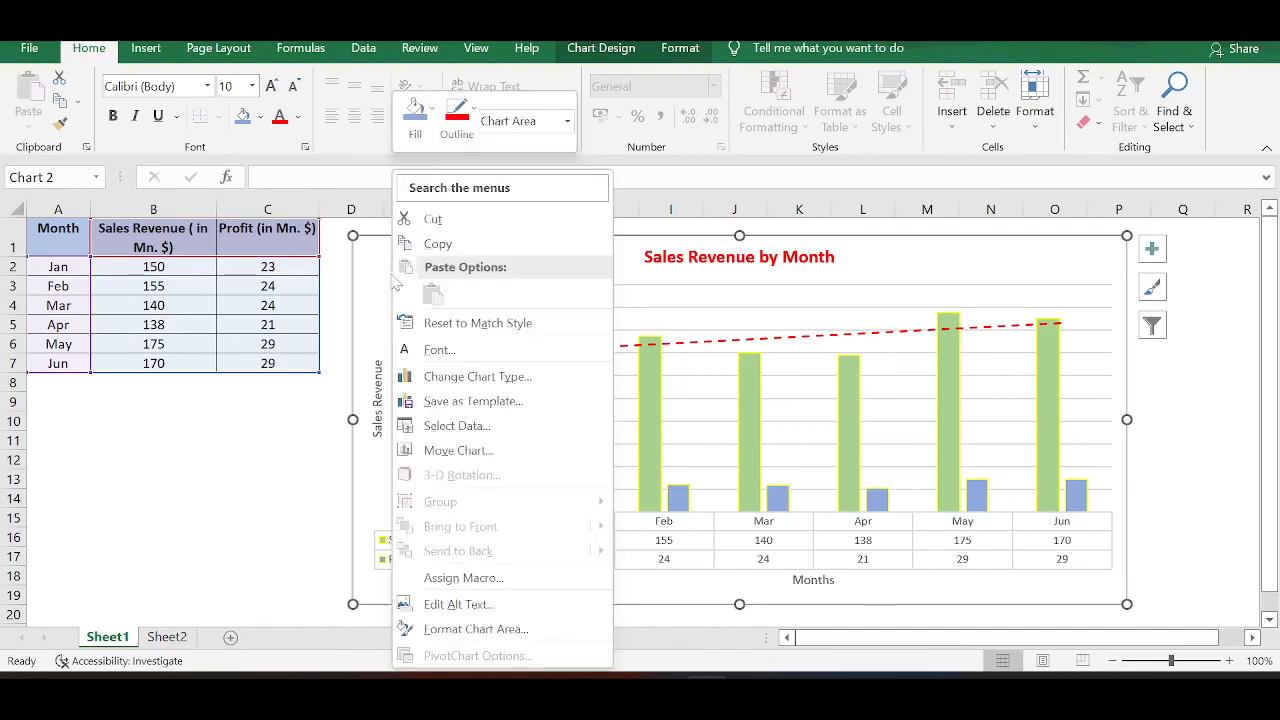
{"action": "left_click", "coordinate": [484, 630]}
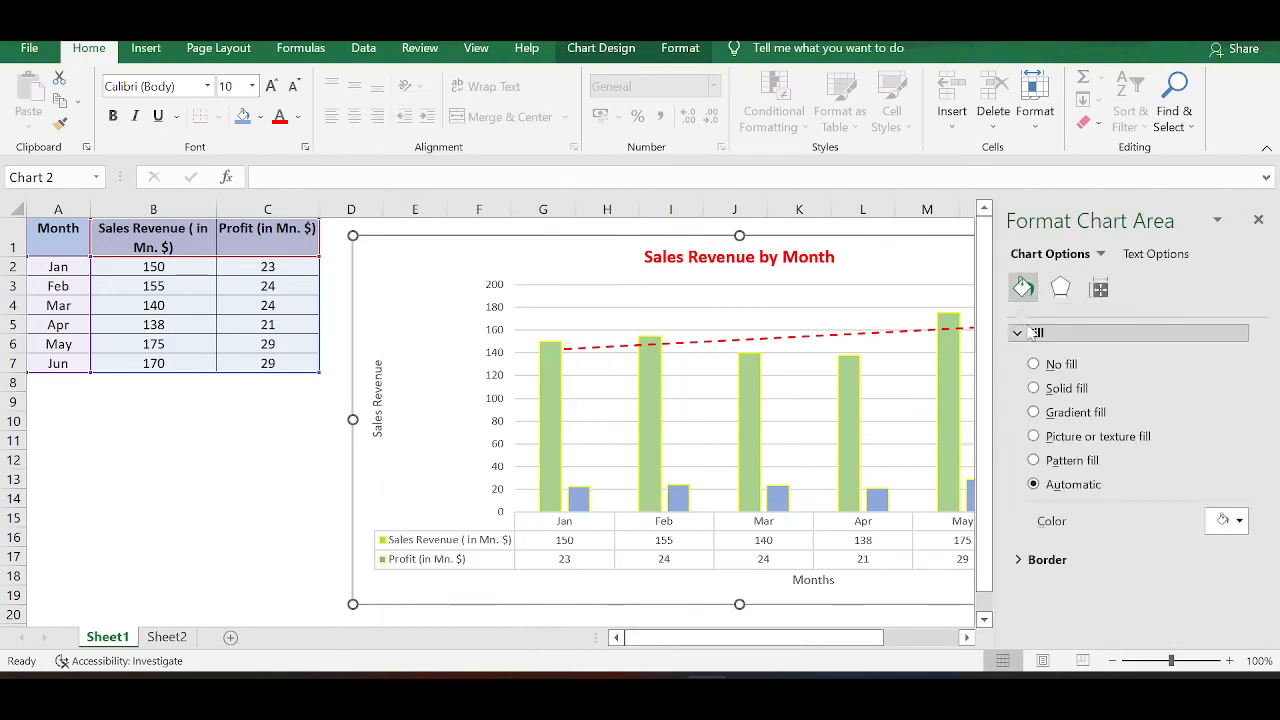
{"action": "left_click", "coordinate": [1035, 390]}
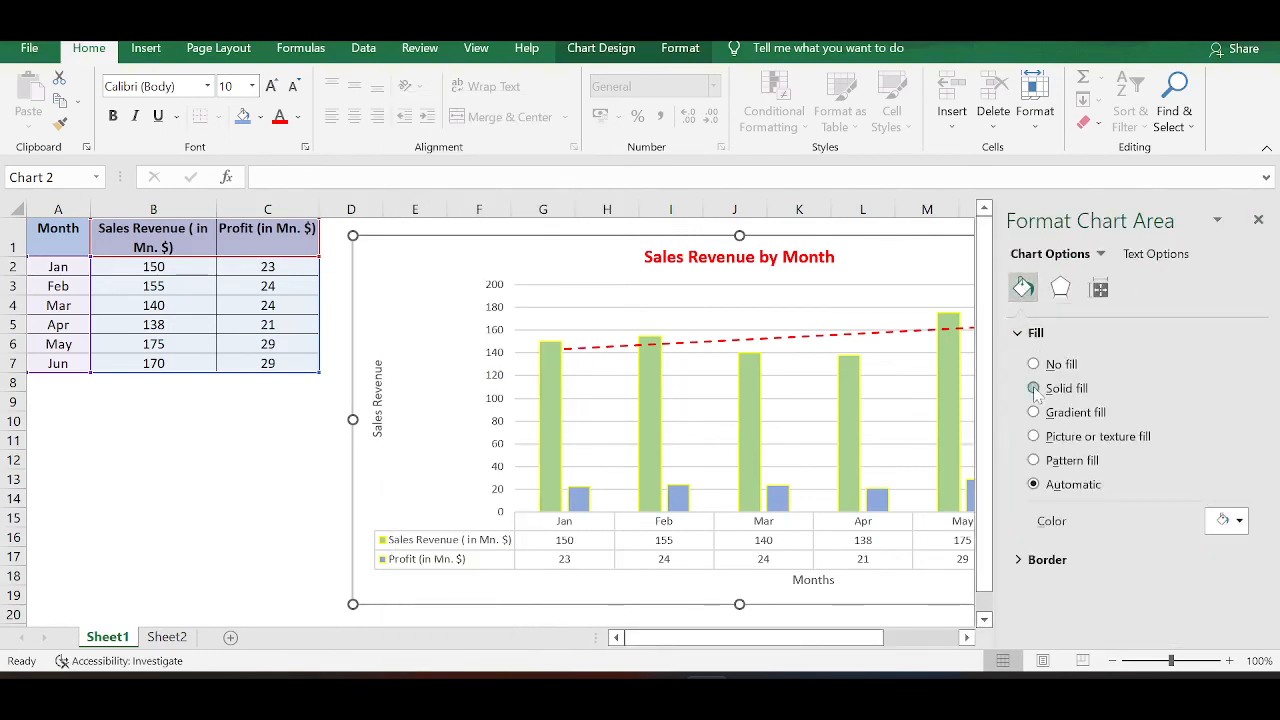
{"action": "left_click", "coordinate": [1238, 520]}
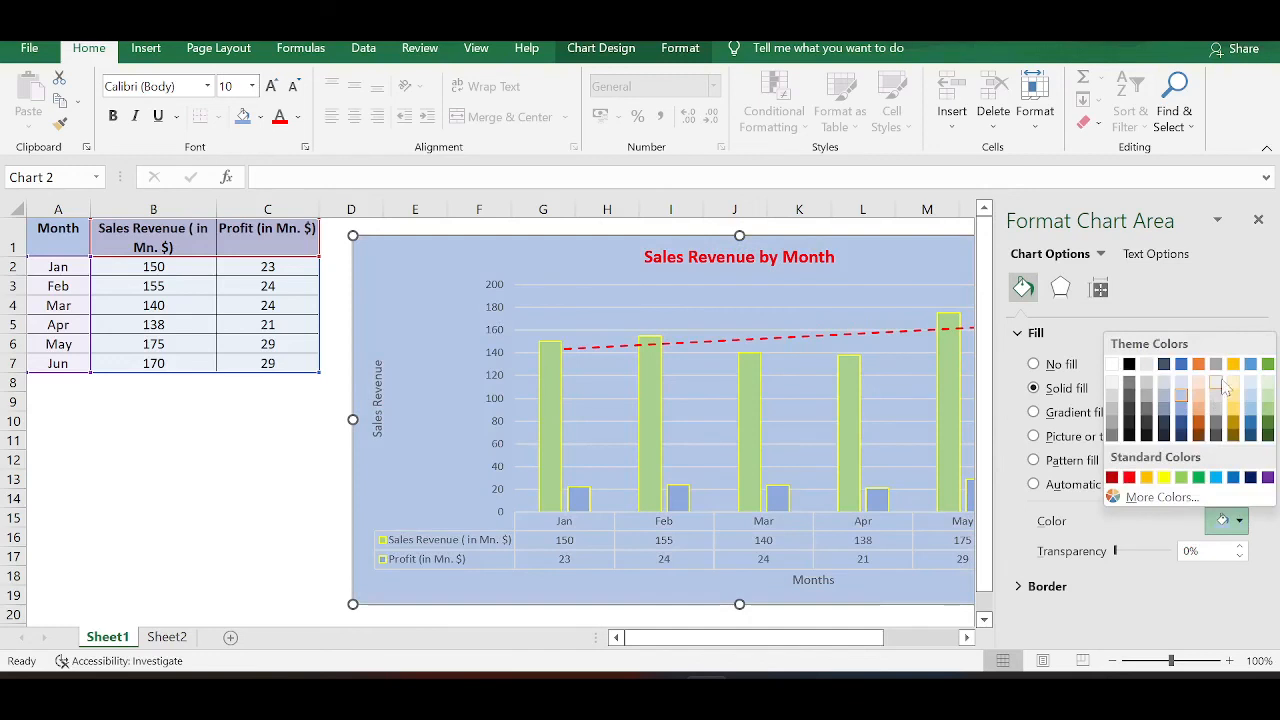
{"action": "left_click", "coordinate": [1115, 412]}
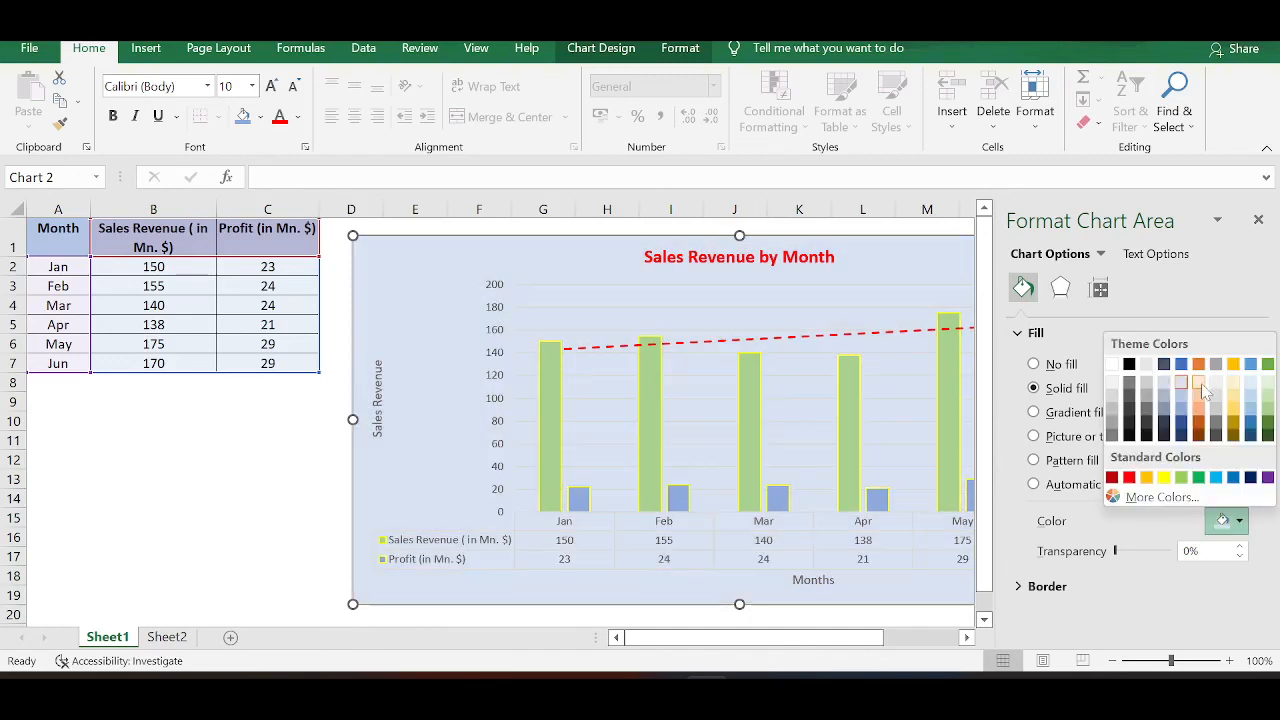
{"action": "left_click", "coordinate": [1201, 389]}
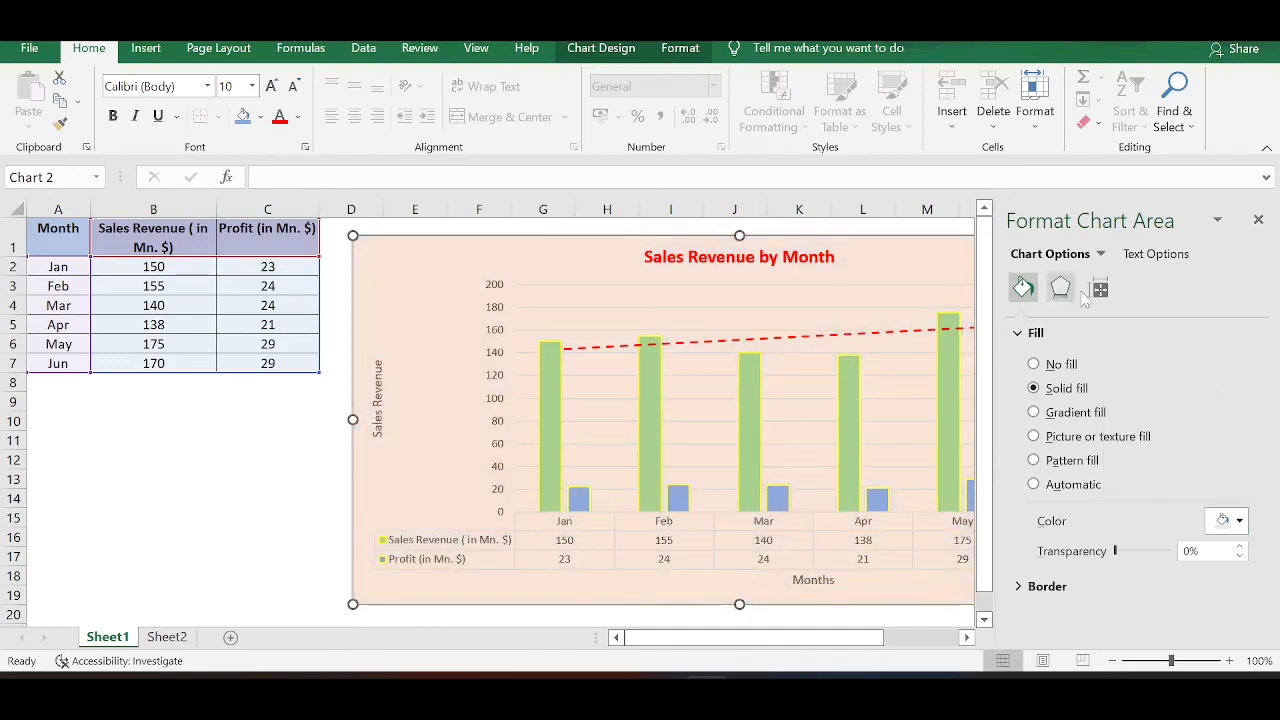